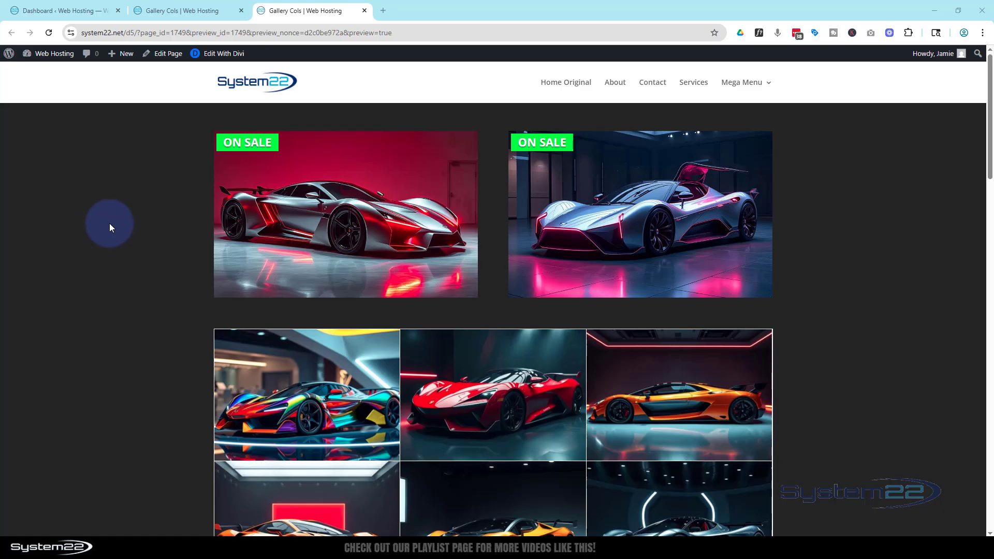
mouse_move(232, 222)
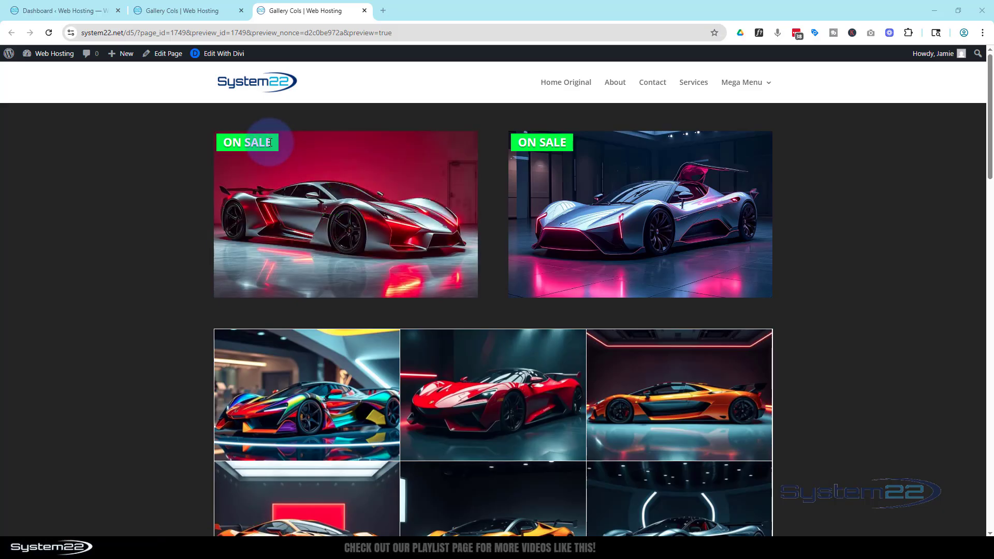
mouse_move(355, 172)
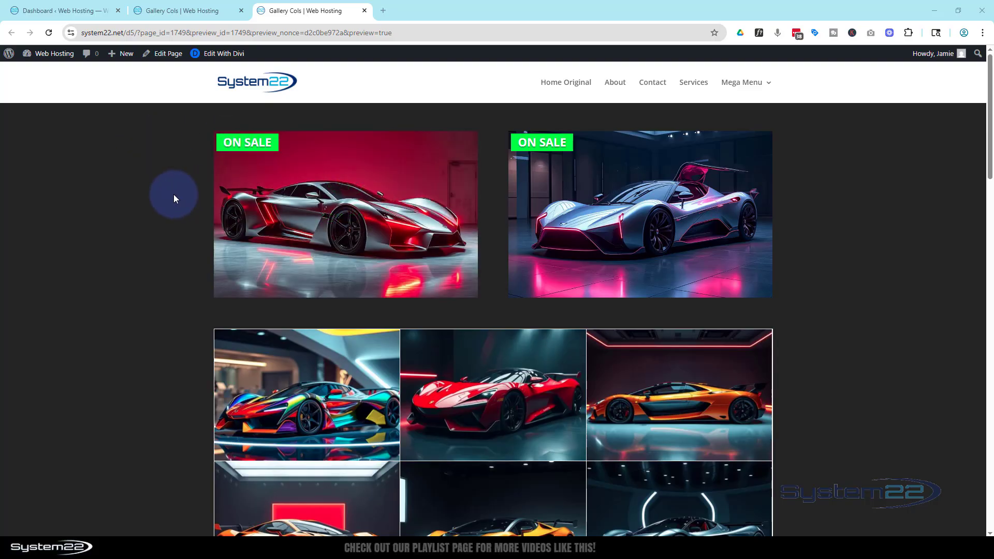
mouse_move(661, 209)
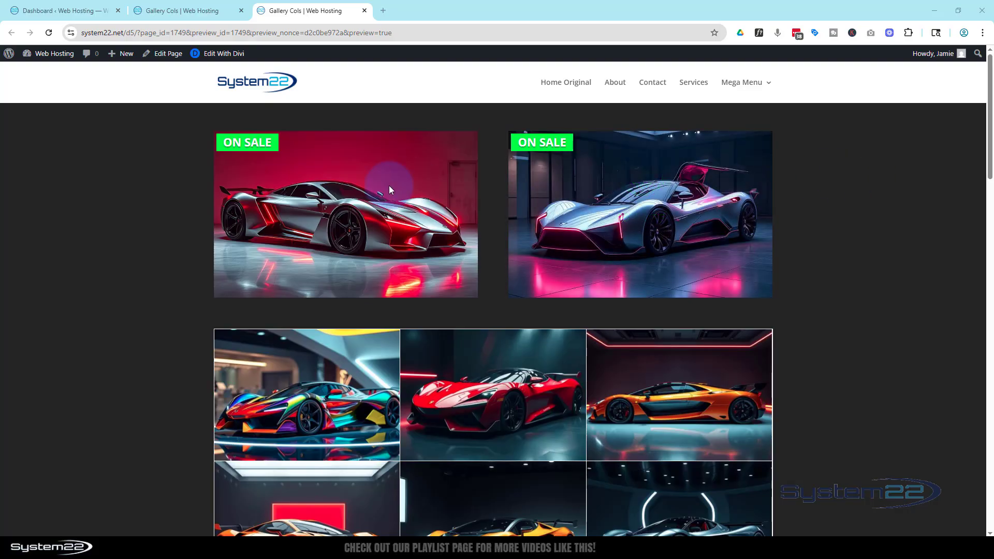
mouse_move(390, 171)
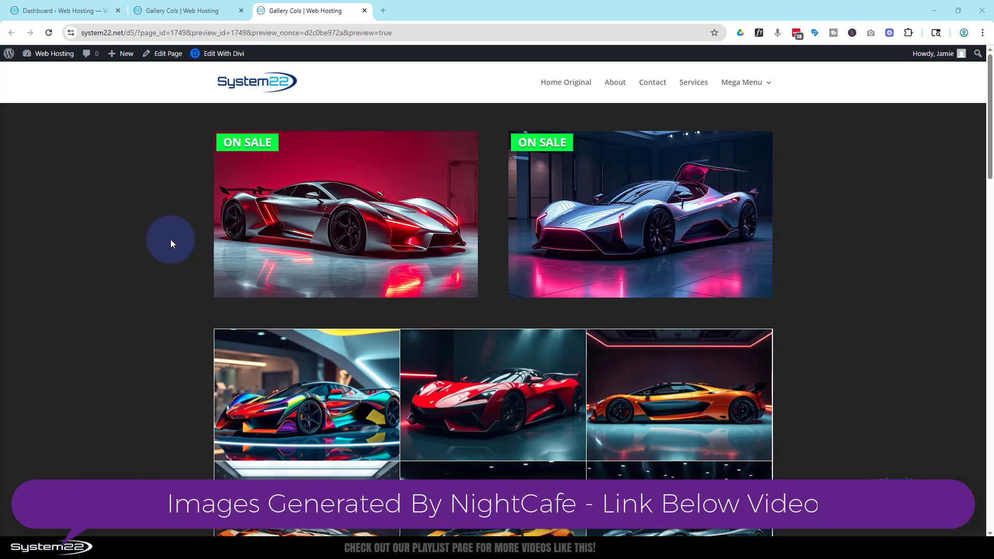
In the page builder, insert a two-equal-column row below the ON SALE car images and add a Blurb module to its first column.
mouse_move(297, 232)
click(201, 12)
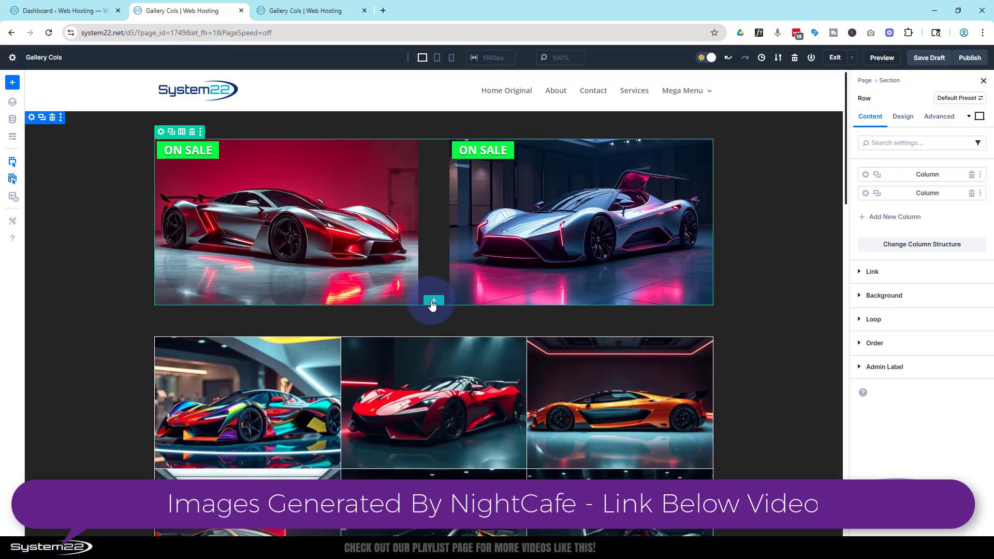
click(433, 302)
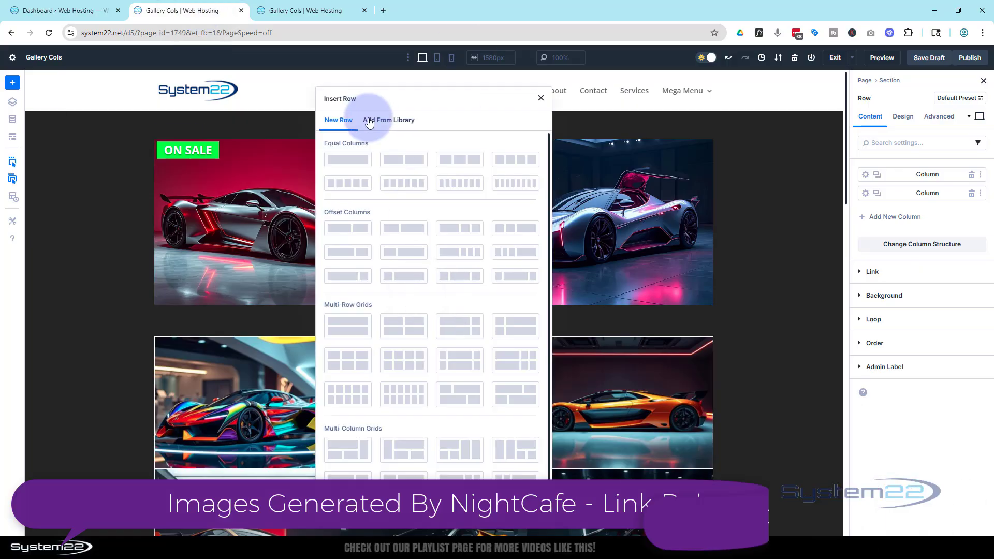
click(405, 161)
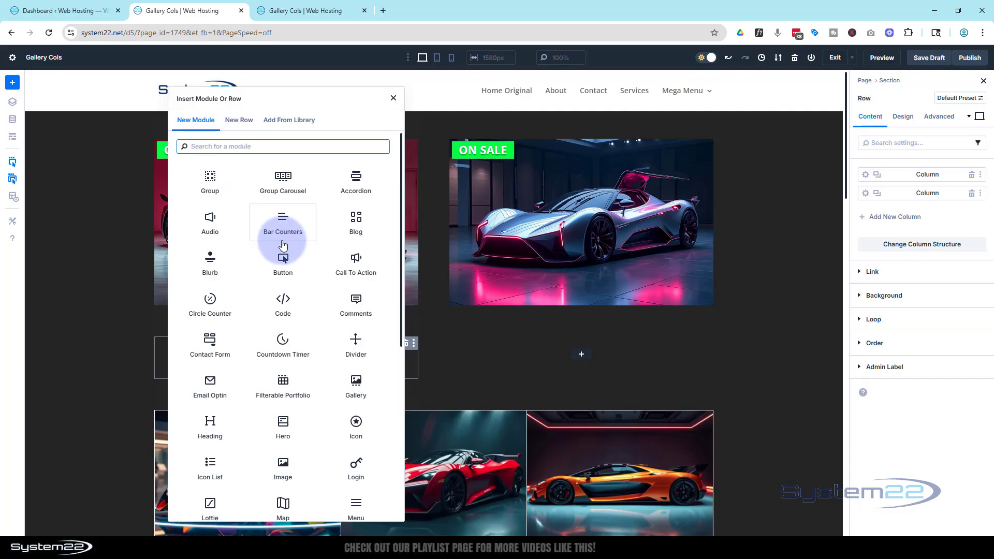
click(213, 261)
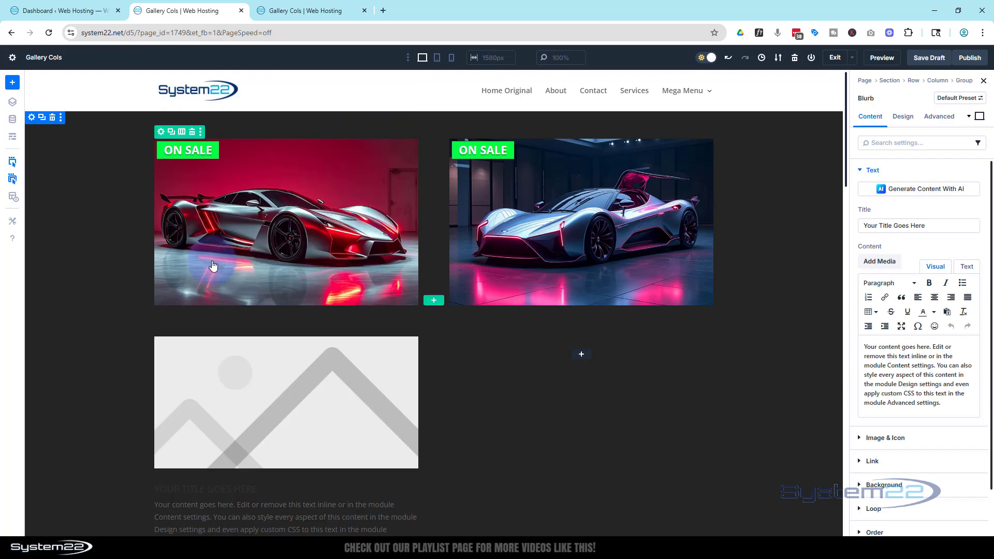
Set the blurb's title to "25% Off" and its content to "Save 25% when you buy this car Toaday!".
scroll(546, 395, down, 2)
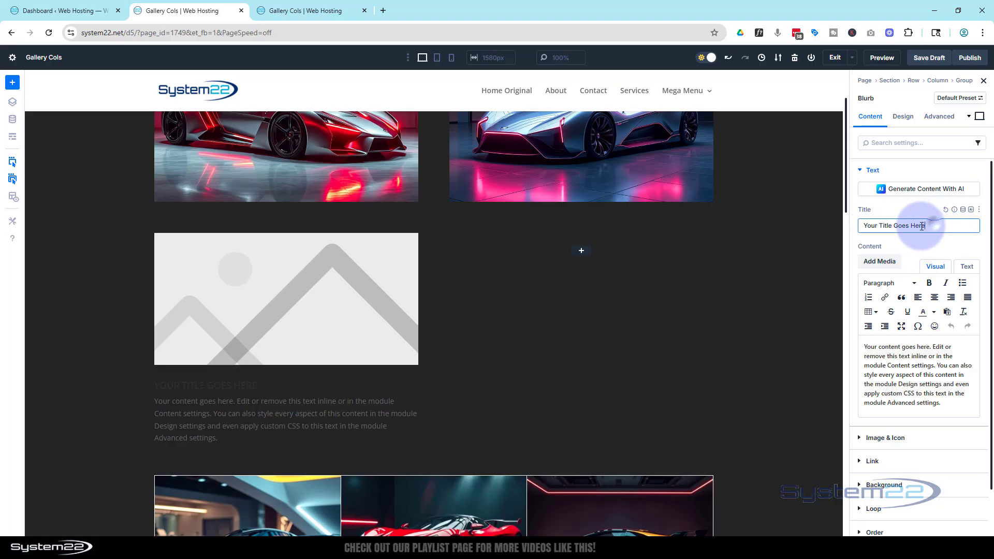
drag(934, 224, 829, 233)
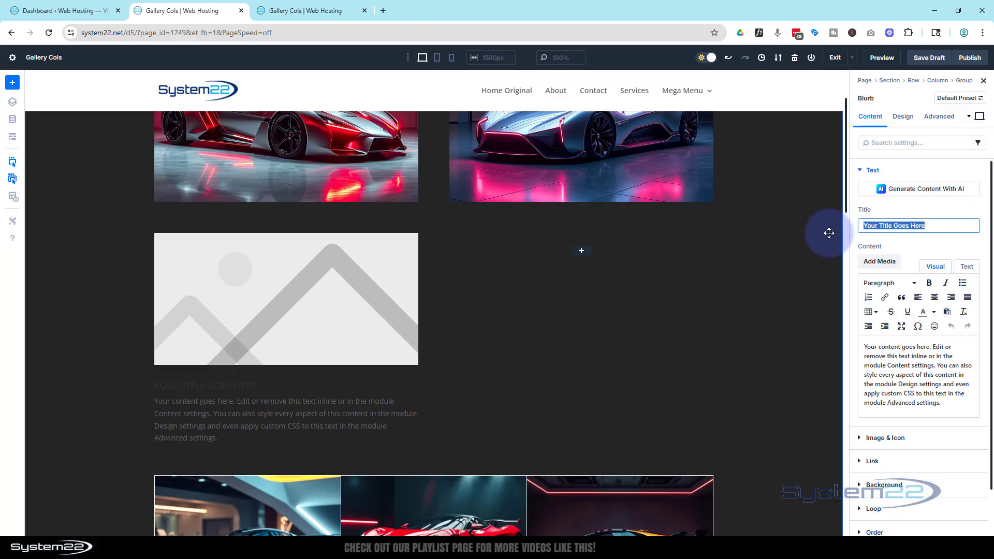
text(25%)
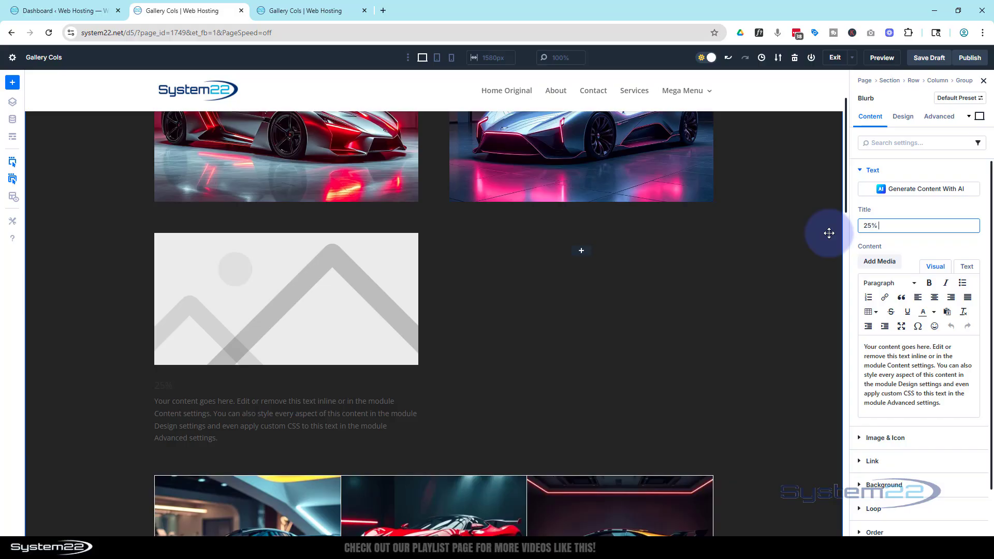
text( Off)
drag(940, 403, 818, 341)
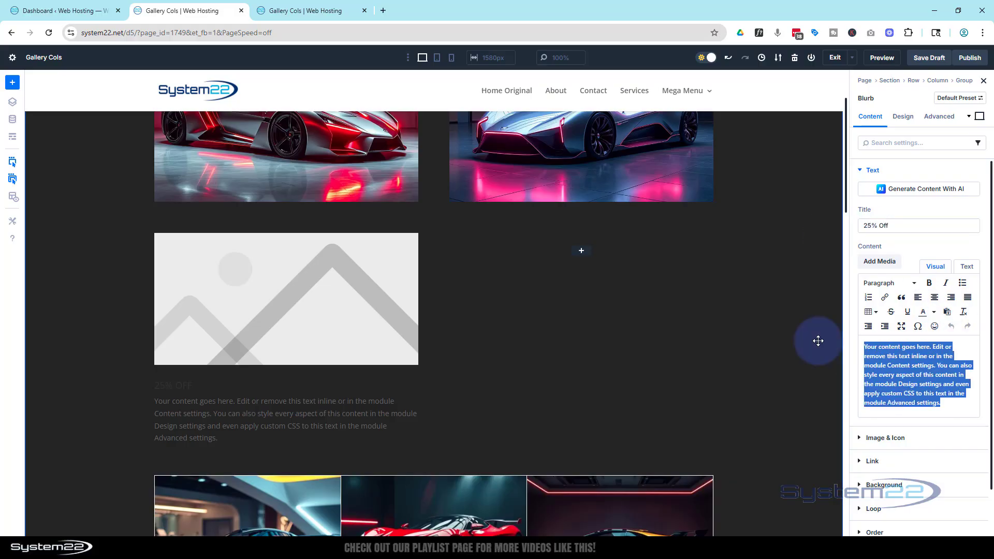
text(S)
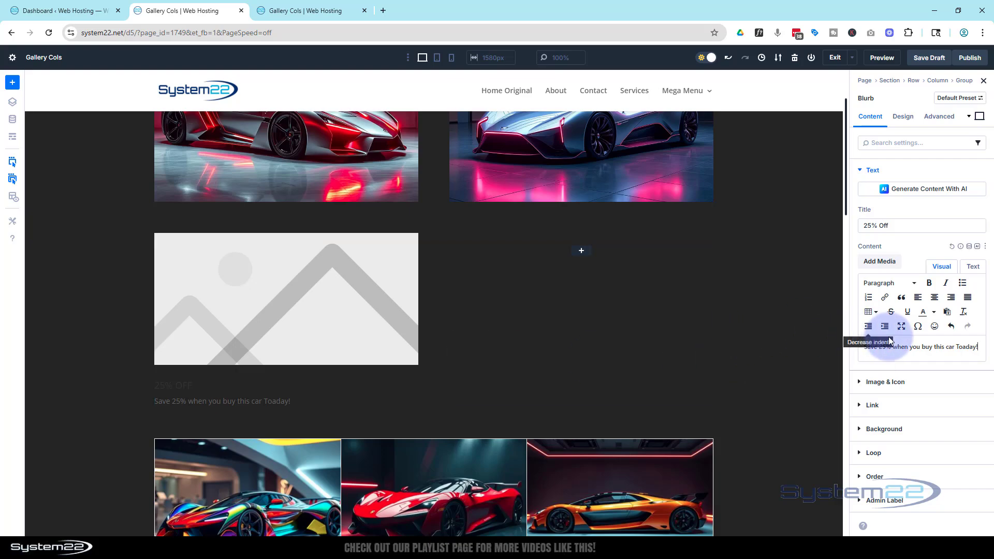
Replace the blurb's placeholder image with the outlined circled dollar icon, searching the icons for "dollar".
click(861, 383)
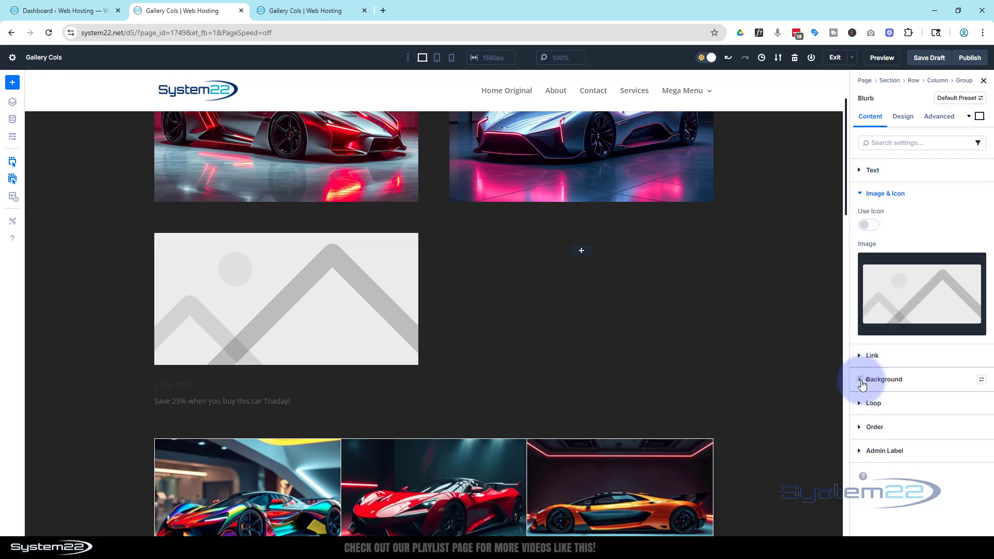
click(874, 226)
click(867, 259)
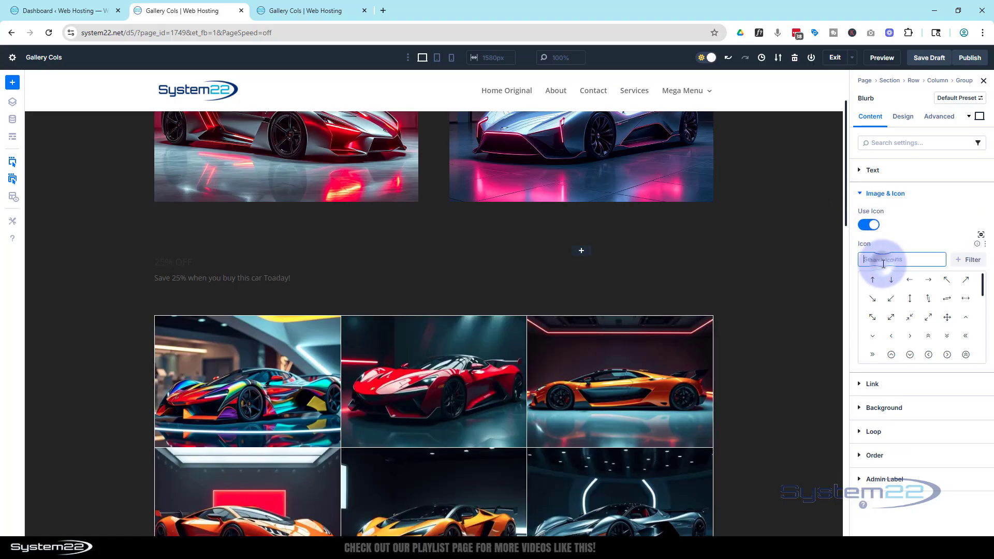
text(dollar)
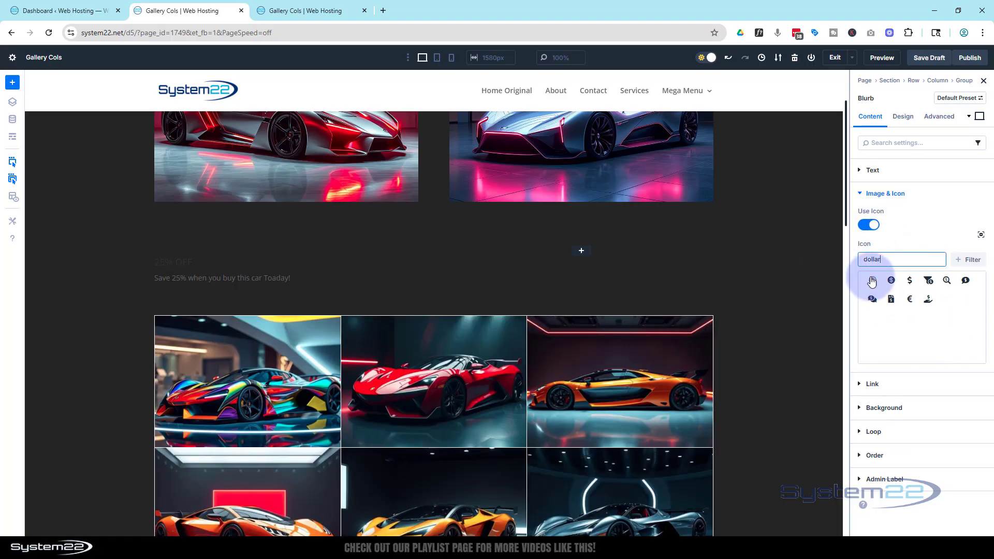
click(874, 282)
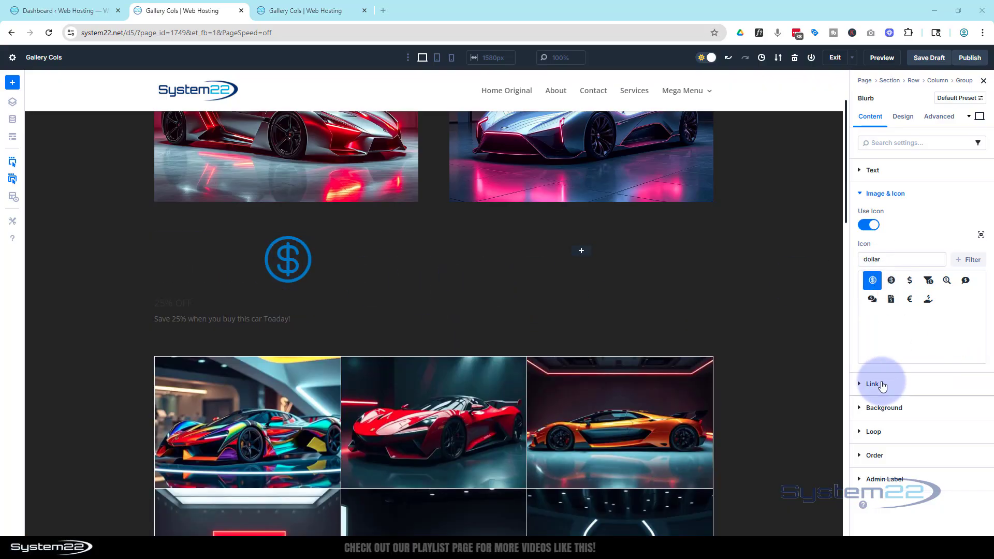
click(875, 384)
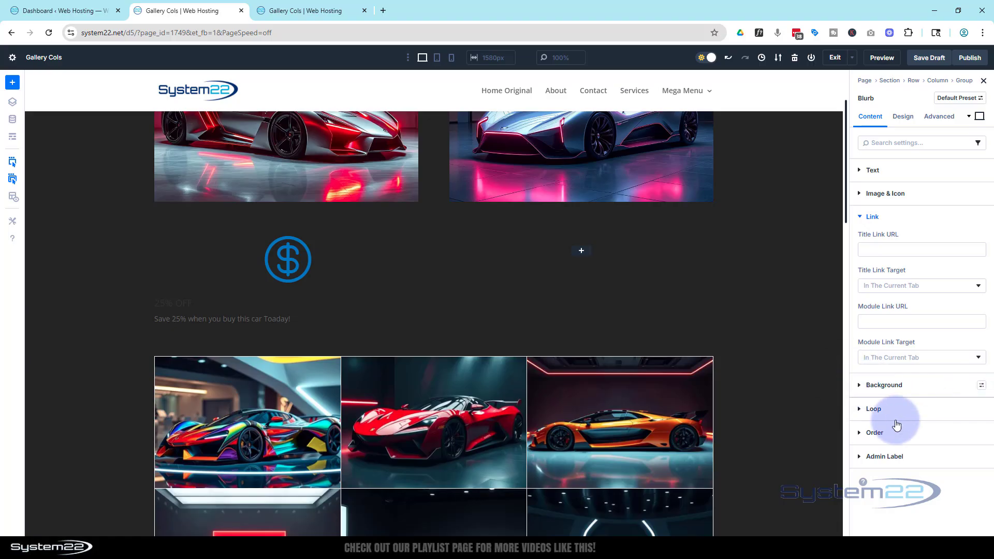
Set the blurb's icon color to the green 0bff00.
click(905, 119)
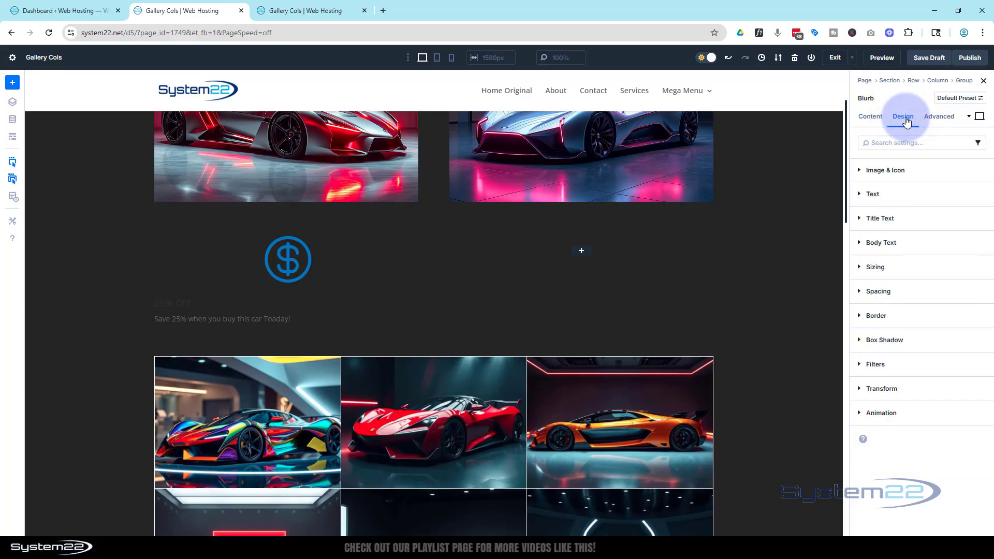
click(907, 170)
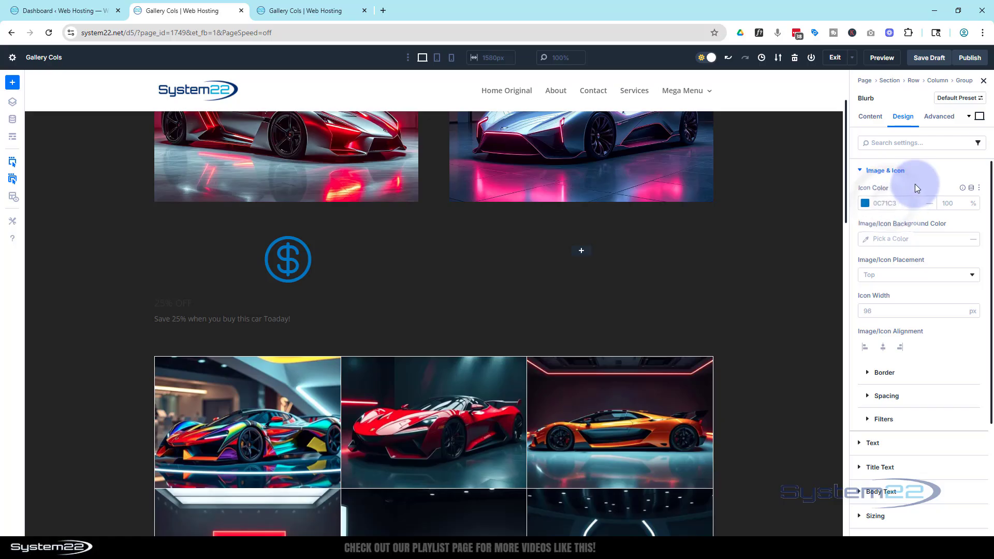
text(00ff3c)
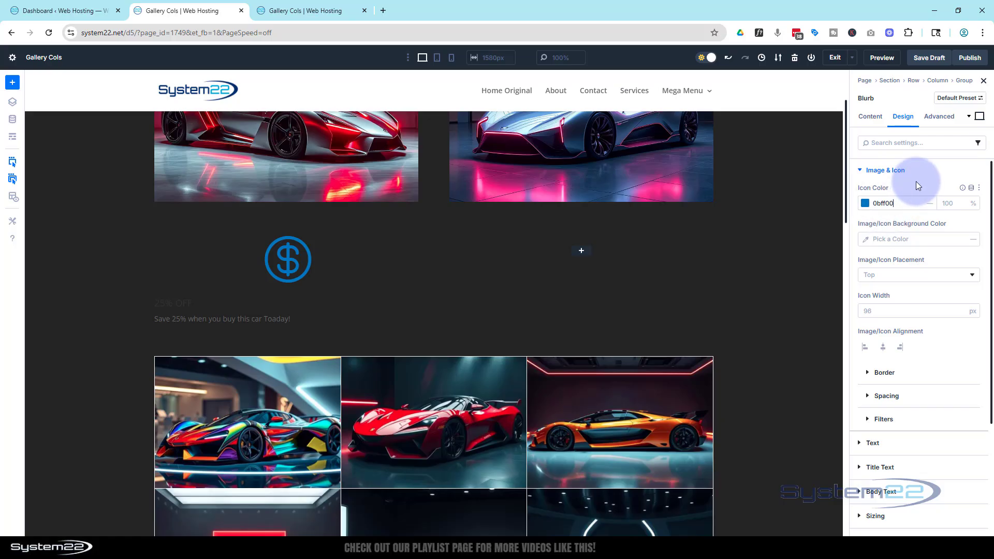
Center the blurb's text and set its text color to Light.
scroll(927, 205, down, 2)
scroll(927, 207, down, 1)
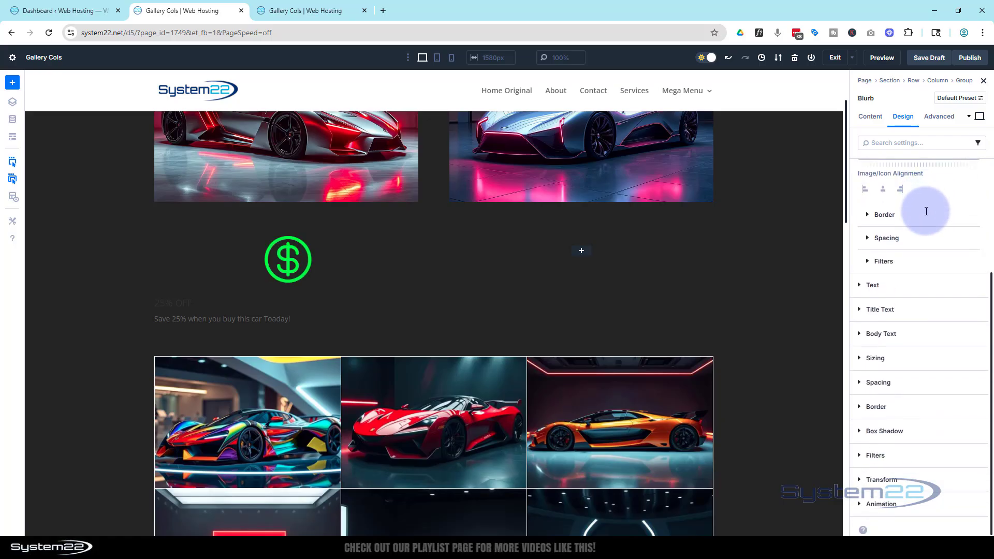
click(865, 290)
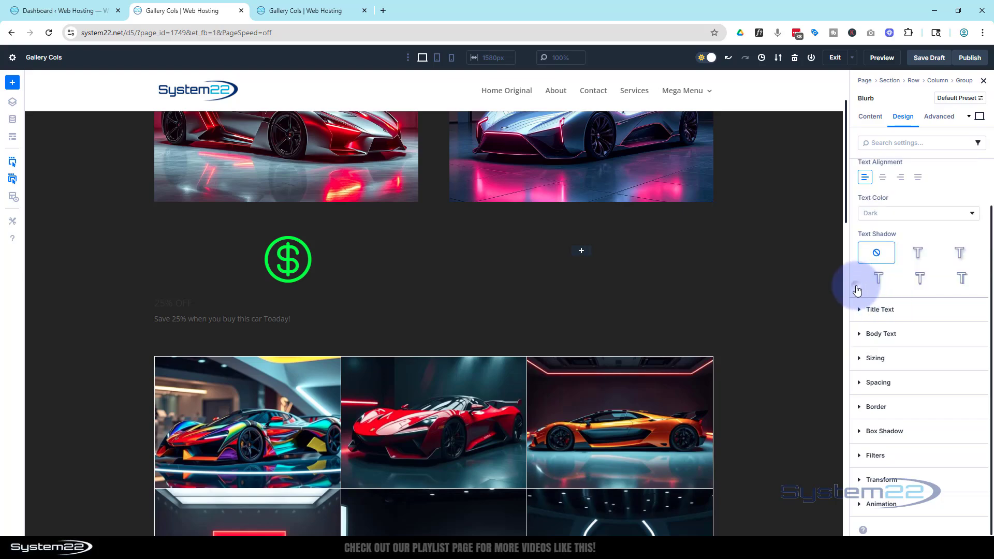
click(883, 177)
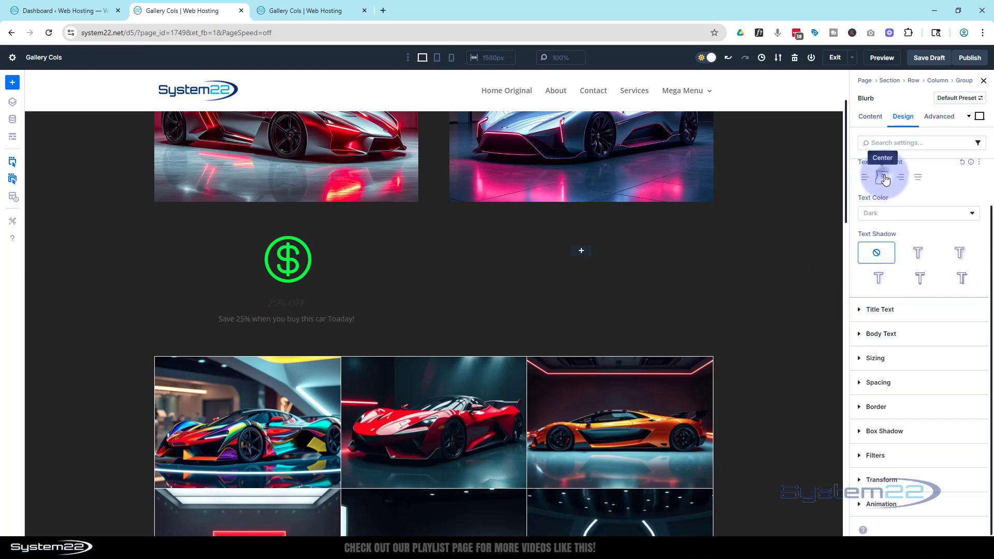
click(895, 215)
click(897, 218)
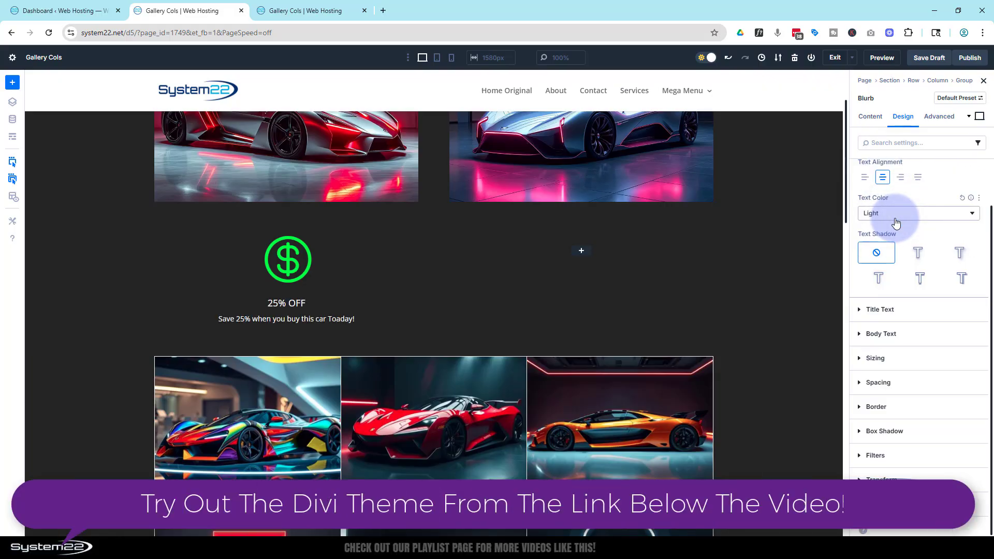
Set the blurb's title text color to 0bff00 and its title text size to 22 px.
click(860, 310)
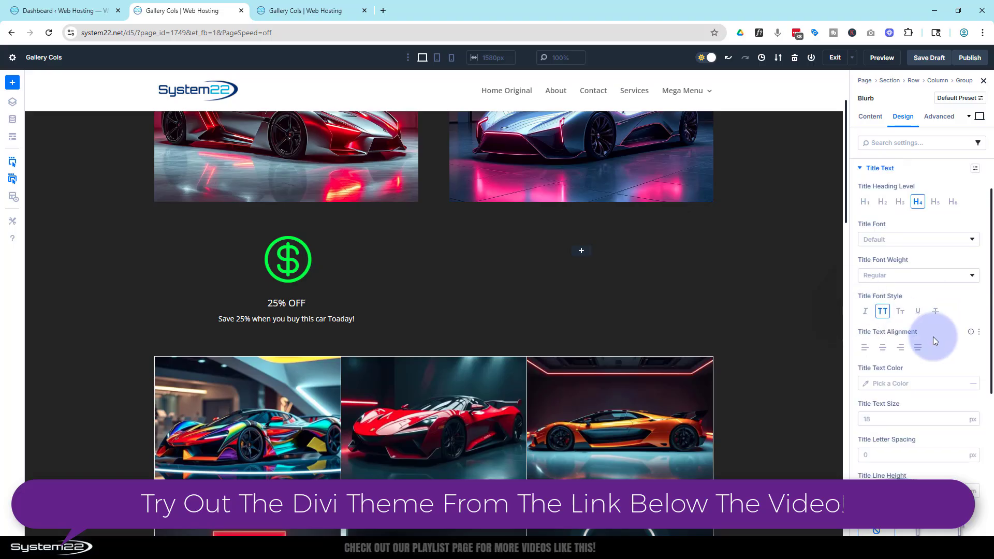
click(893, 383)
text(0BFF00)
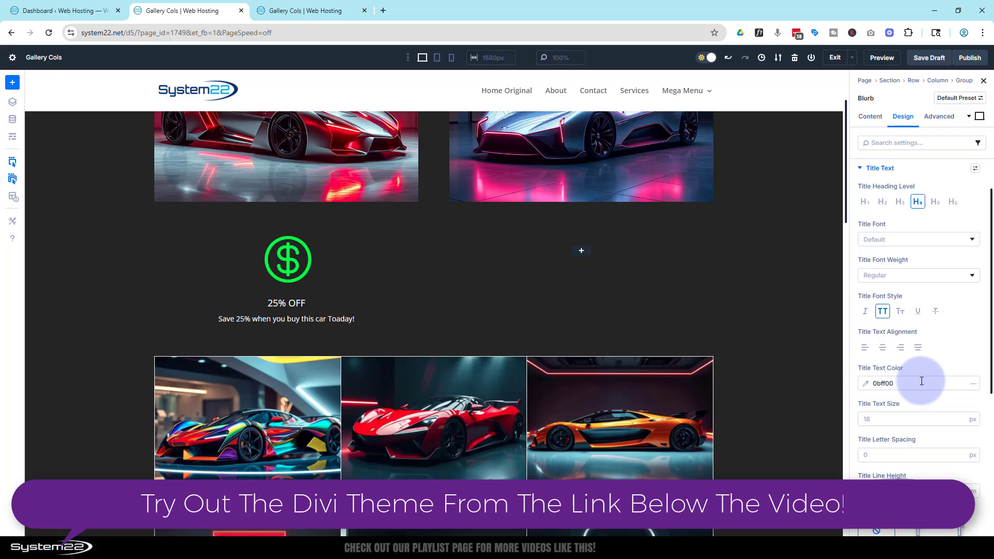
click(928, 367)
click(880, 417)
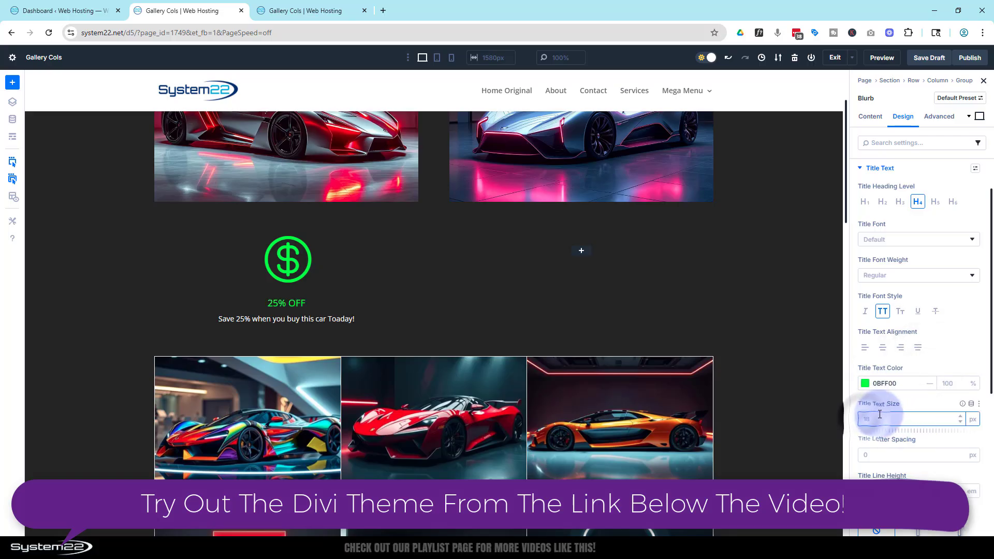
text(22)
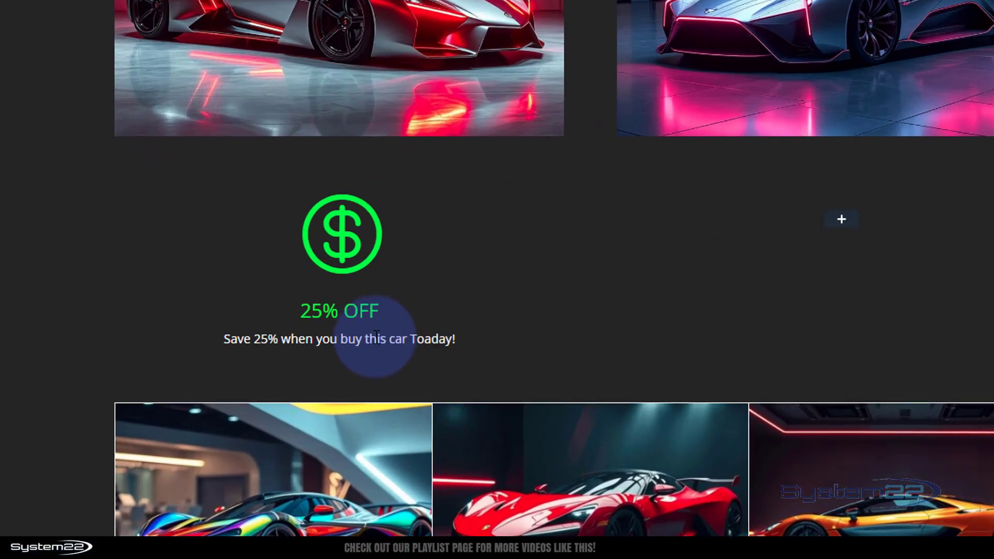
Add a Button module directly below the blurb in the same group and set its text to "Buy Now".
mouse_move(320, 343)
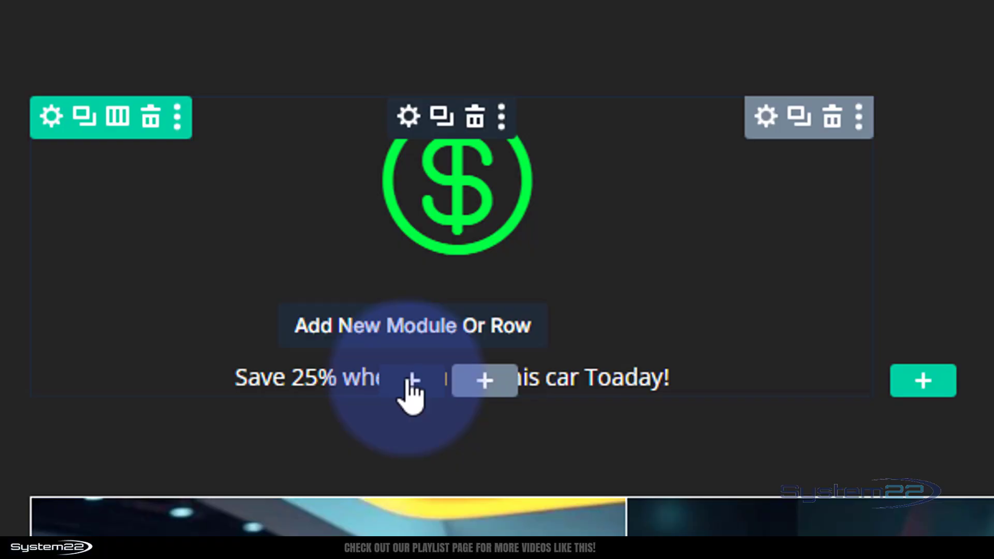
click(413, 382)
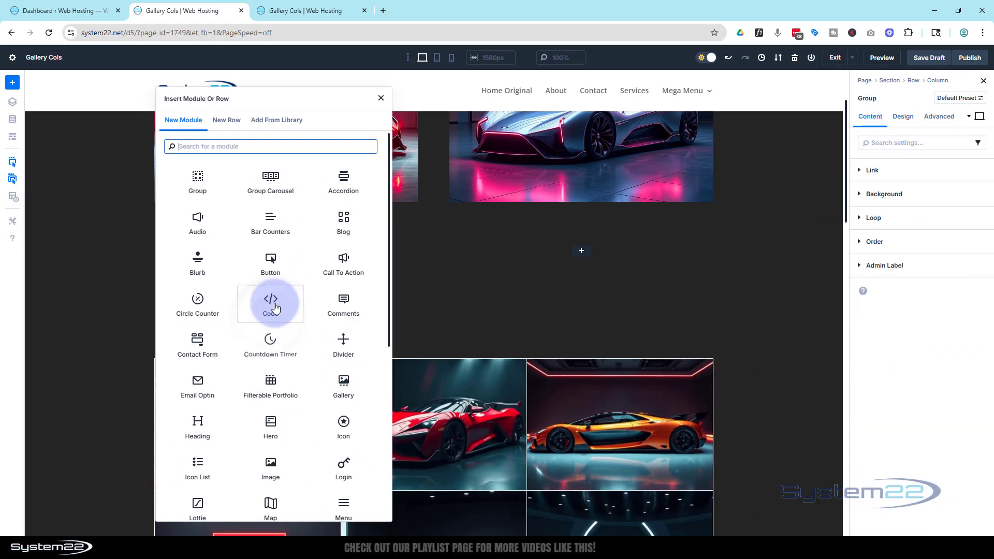
click(271, 262)
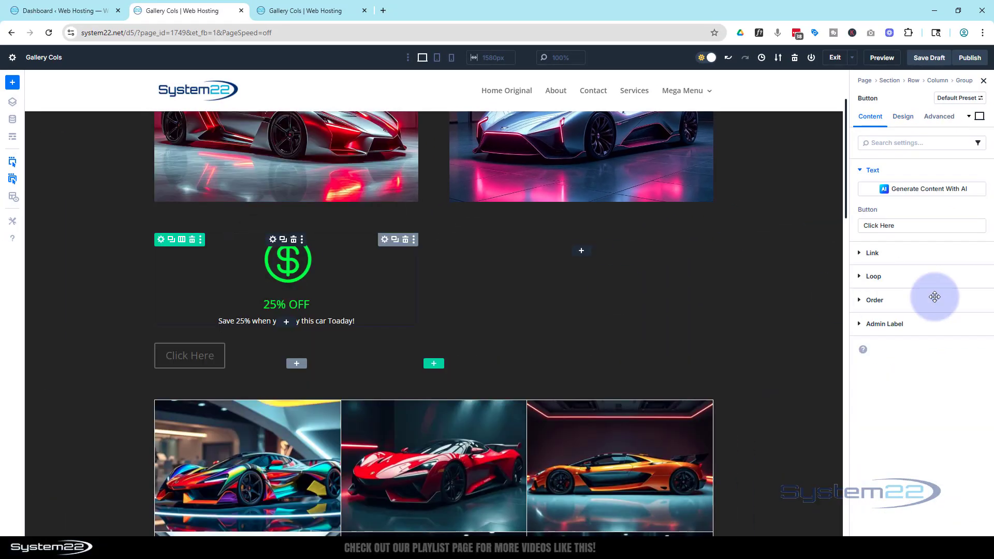
drag(898, 226, 856, 224)
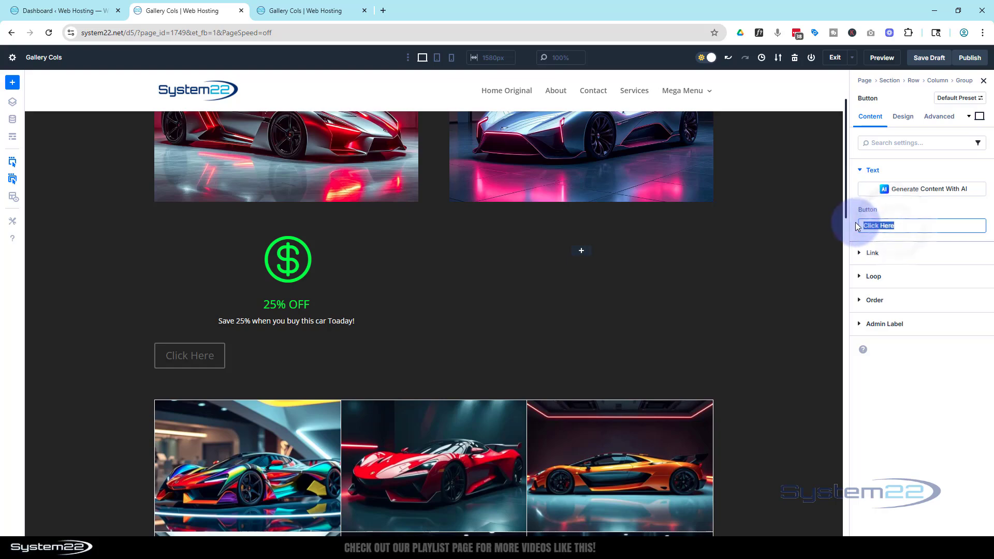
text(Buy Now)
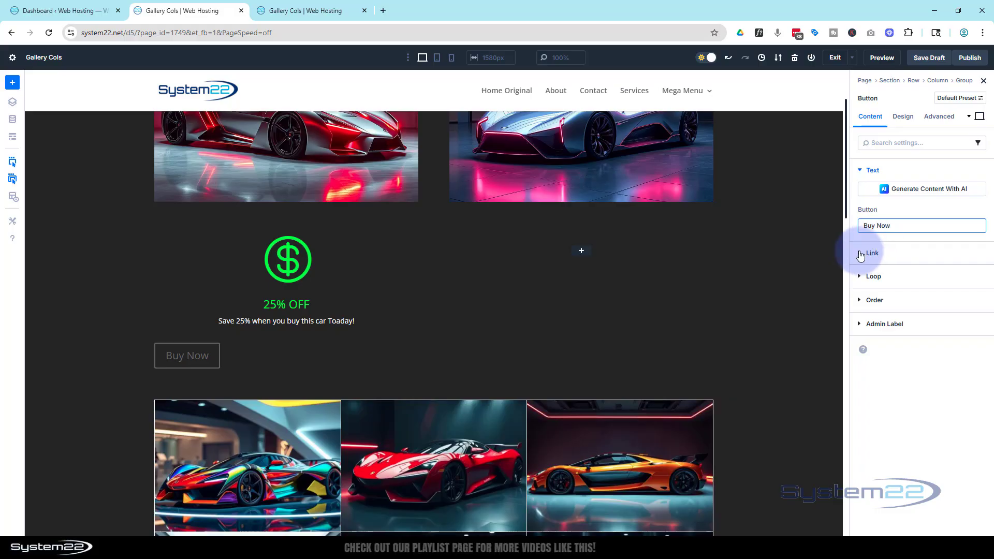
Set the Buy Now button's link target to In A New Tab.
click(863, 253)
click(880, 223)
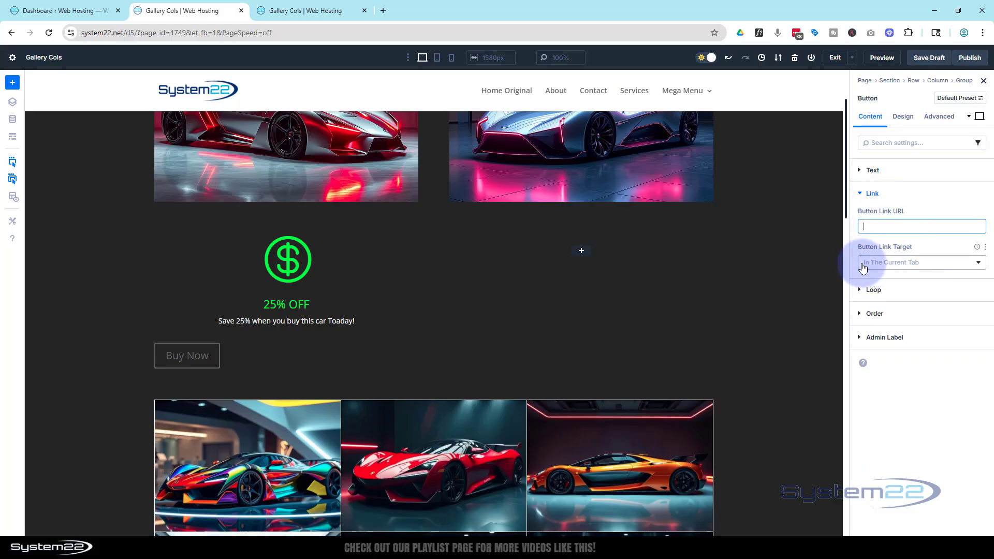
click(918, 266)
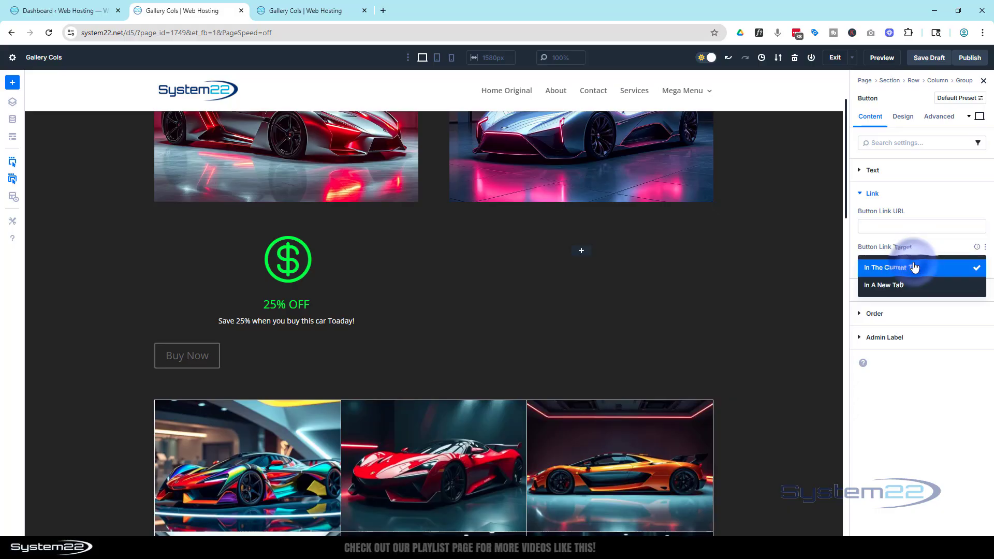
click(902, 286)
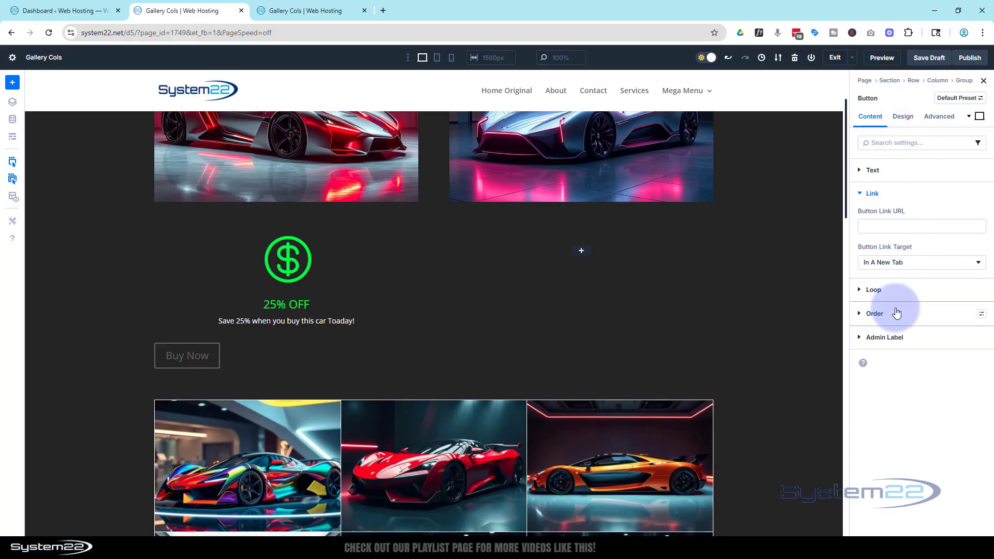
Center the Buy Now button's alignment and set its text color to Light.
click(904, 117)
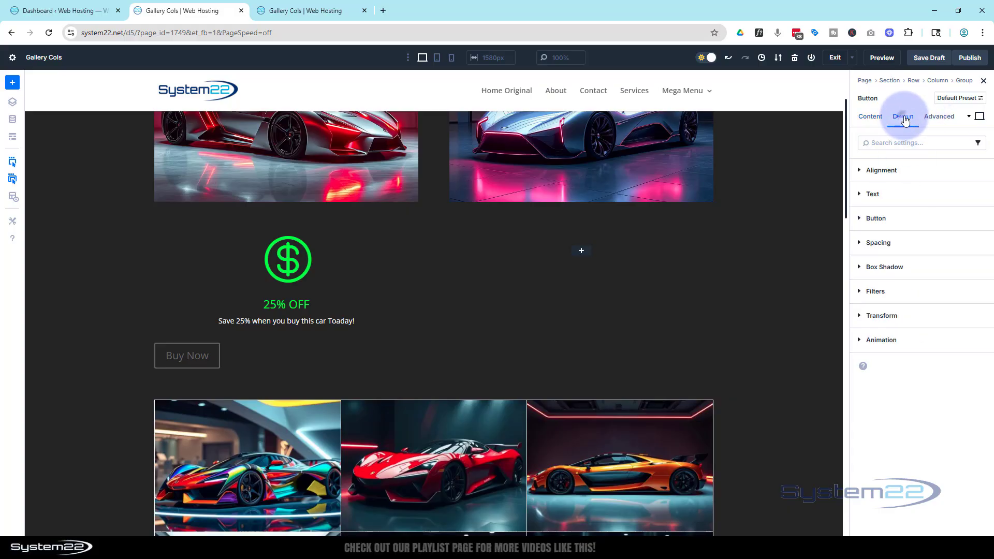
click(923, 177)
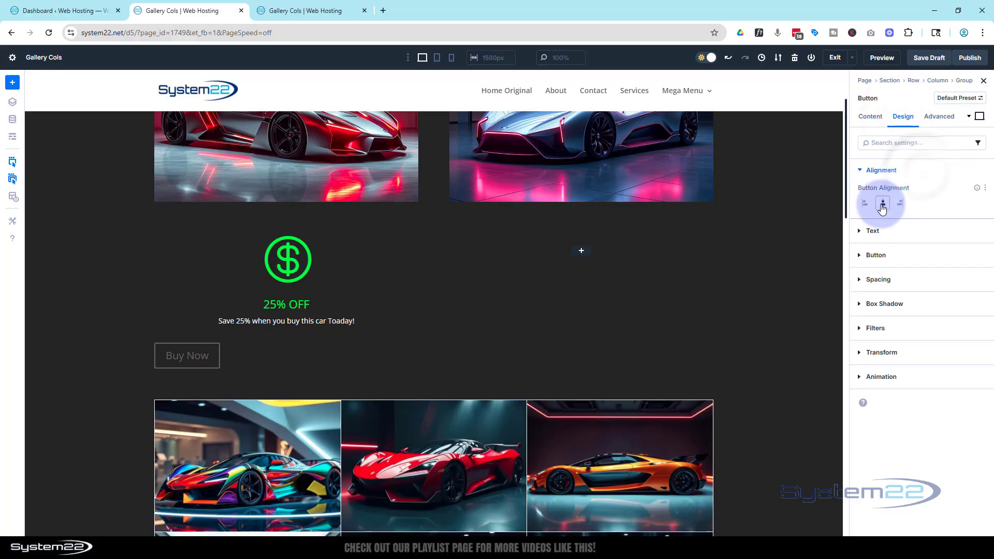
click(883, 203)
click(925, 228)
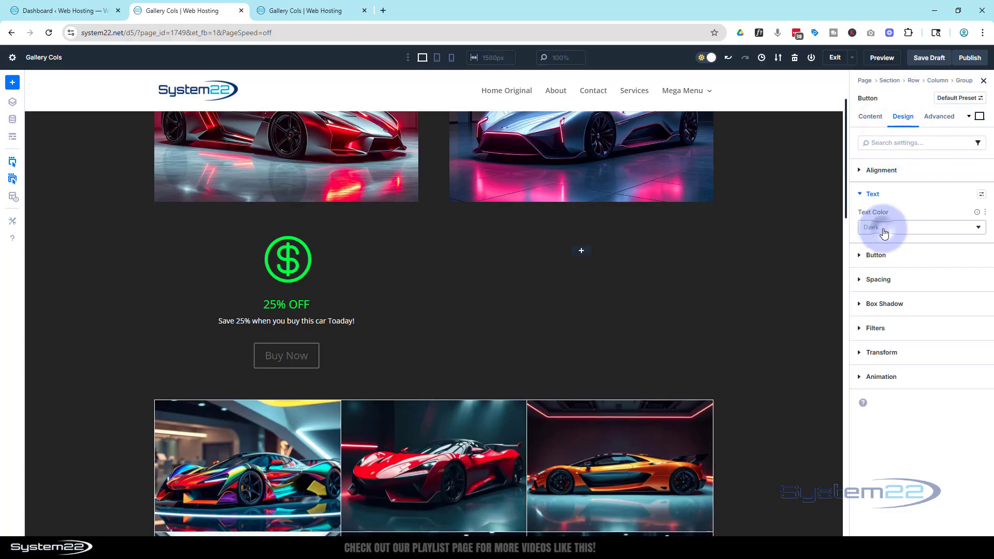
click(886, 233)
click(885, 233)
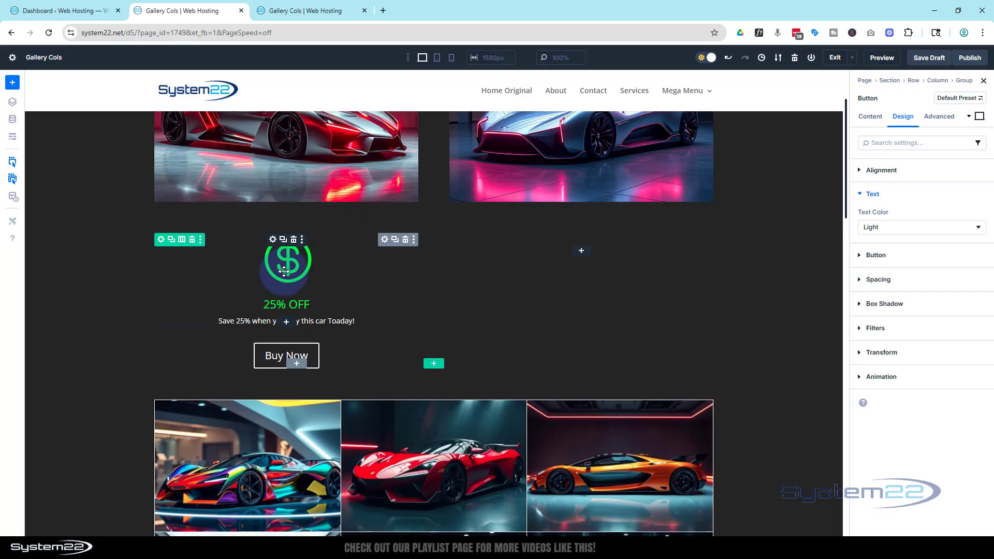
Give the group holding the blurb and button a black 000000 background color at 75% opacity.
click(386, 240)
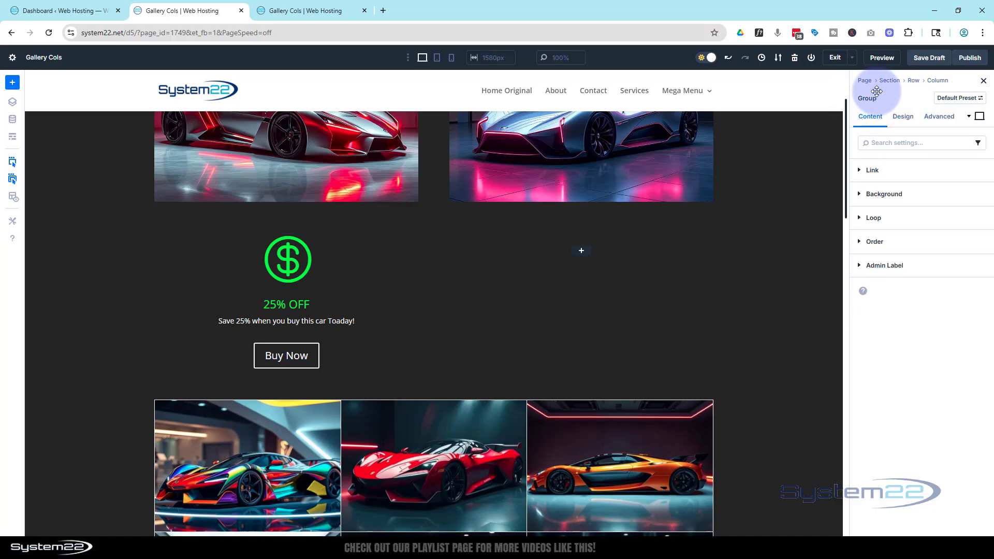
click(858, 197)
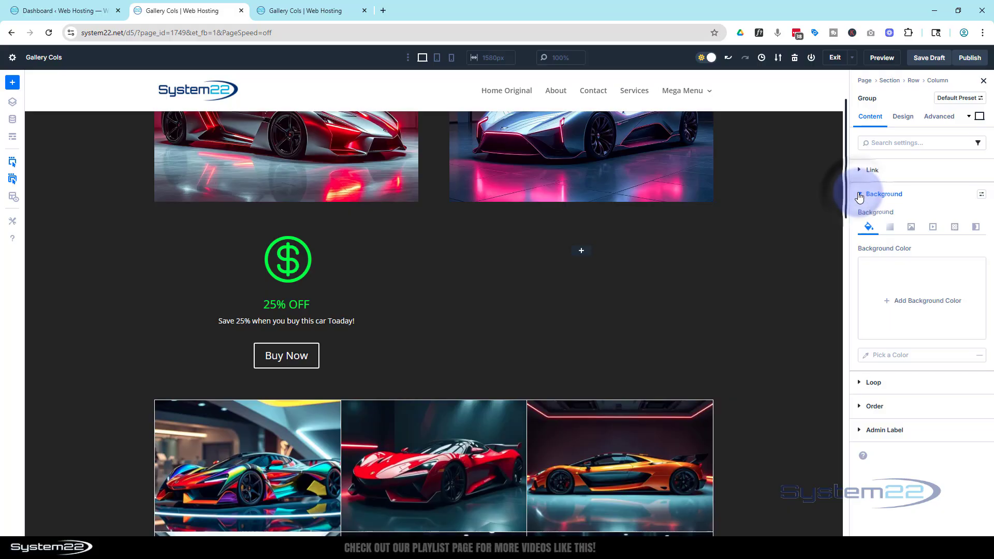
click(895, 288)
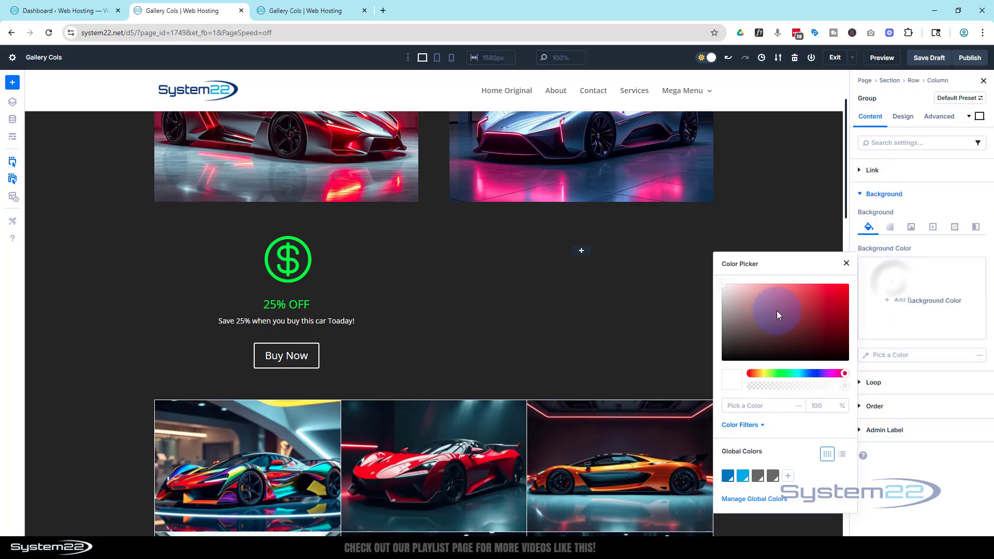
drag(777, 314, 706, 373)
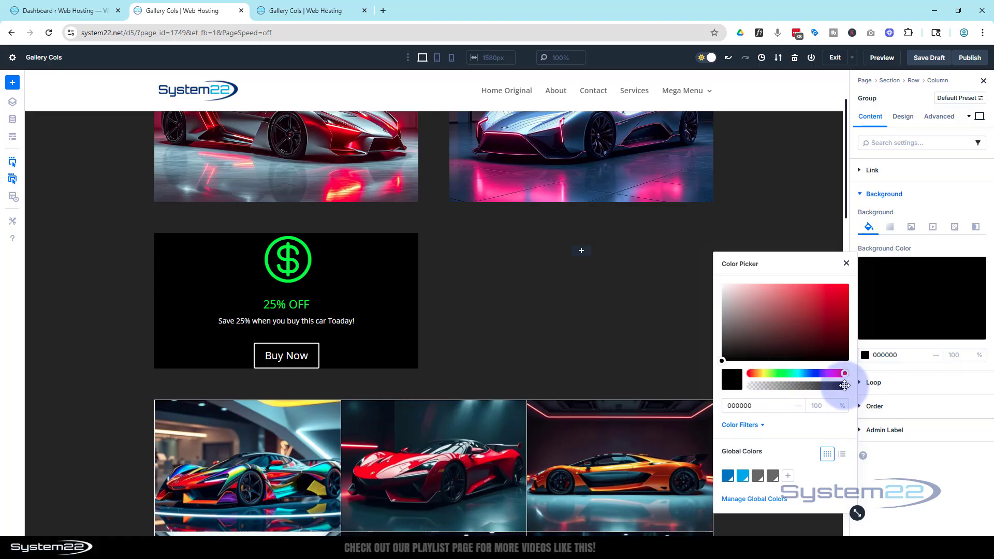
drag(844, 385, 825, 383)
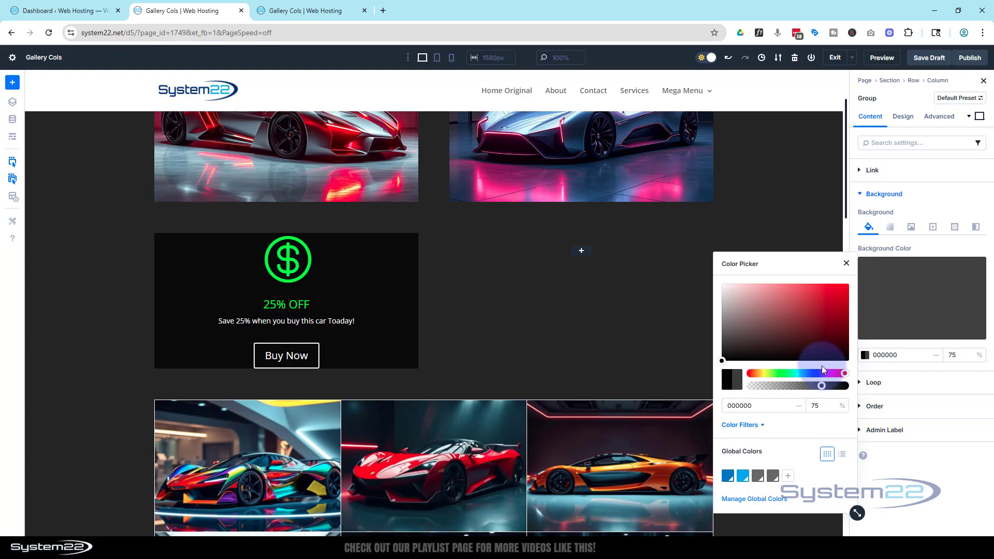
click(940, 195)
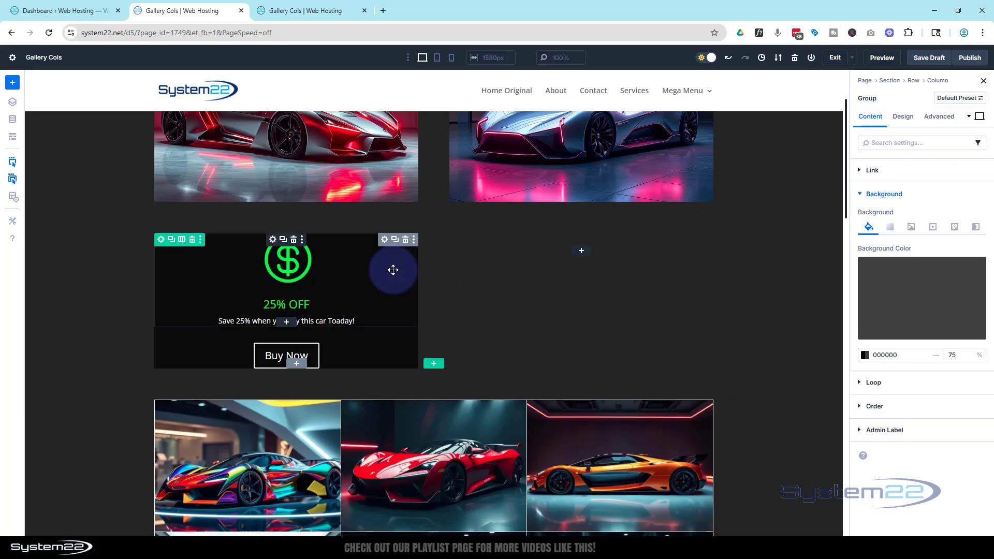
Set the group's top and bottom padding to a linked 30 px.
click(903, 116)
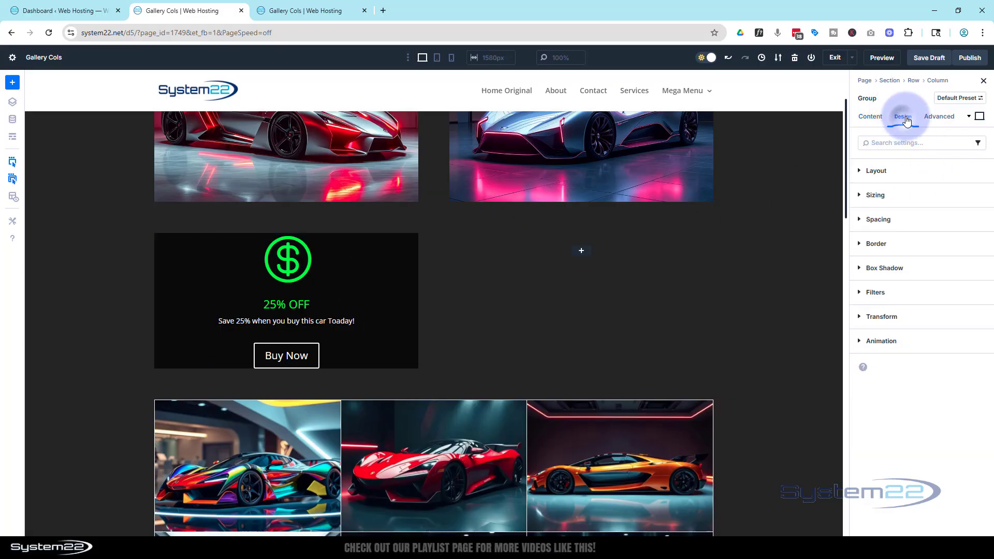
click(883, 218)
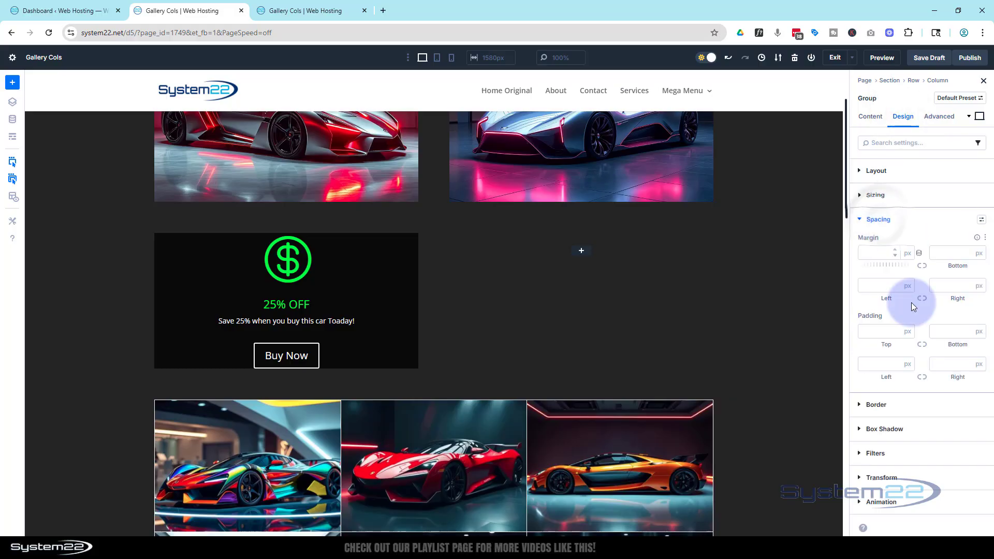
click(873, 332)
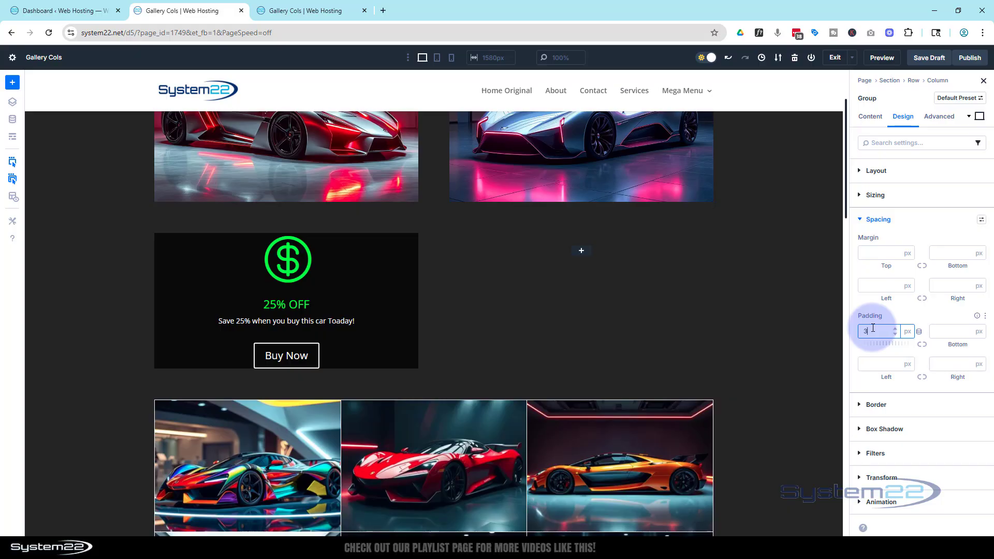
click(923, 345)
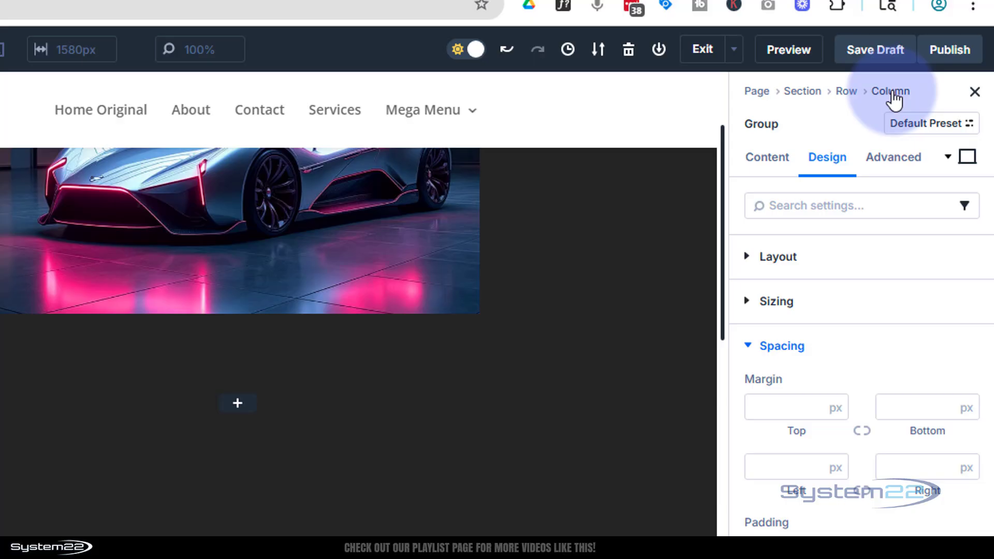
Set the parent column's background image to the media library picture of the orange sports car in front of a red panel.
click(823, 106)
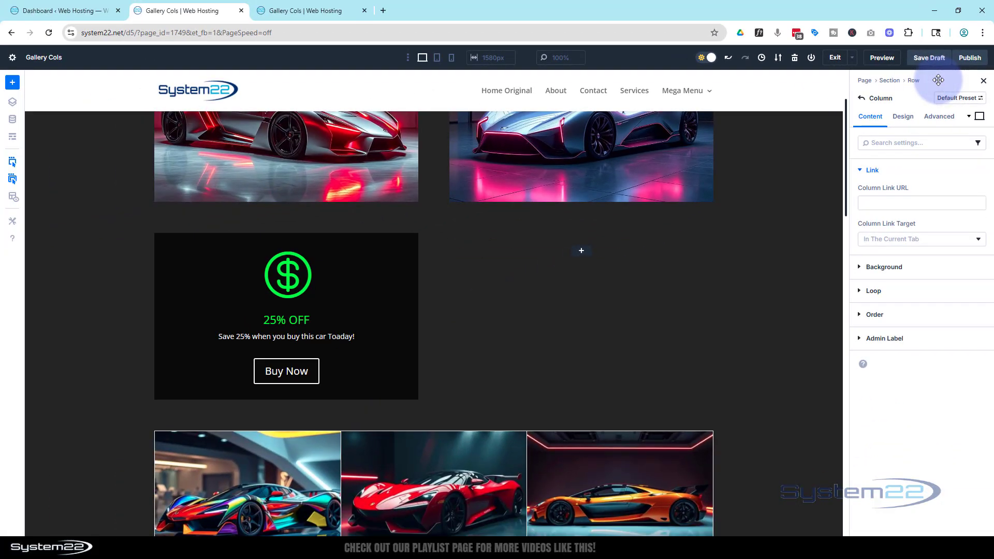
click(862, 267)
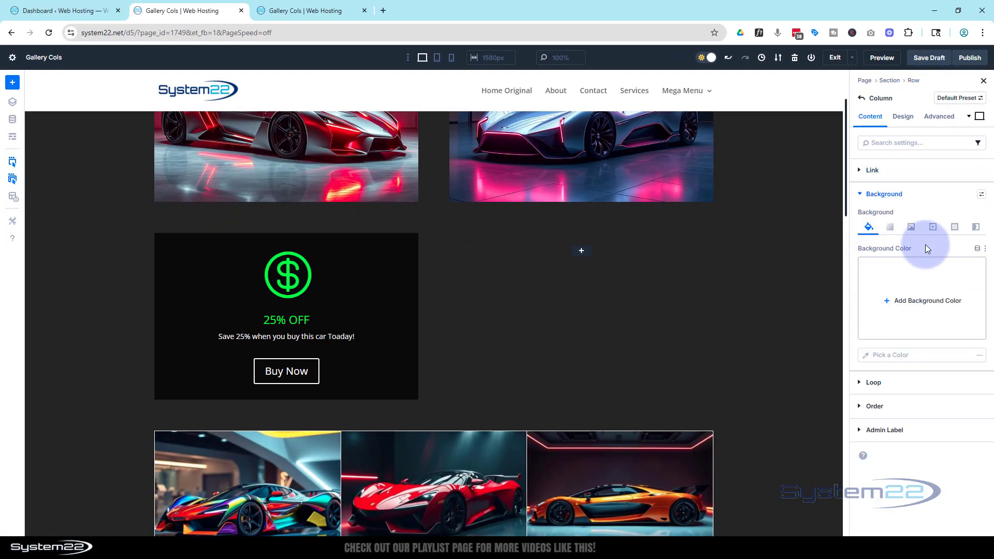
click(911, 227)
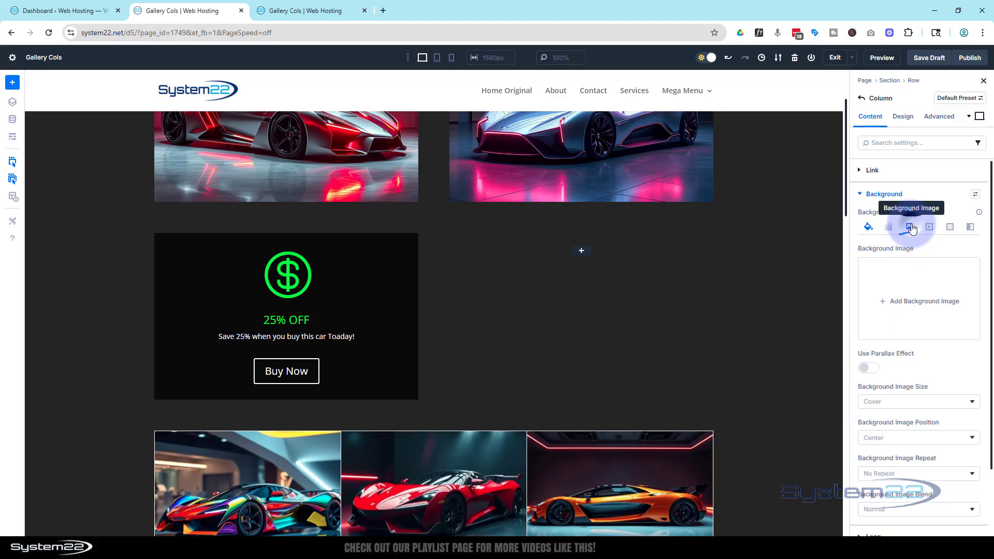
click(887, 295)
click(478, 202)
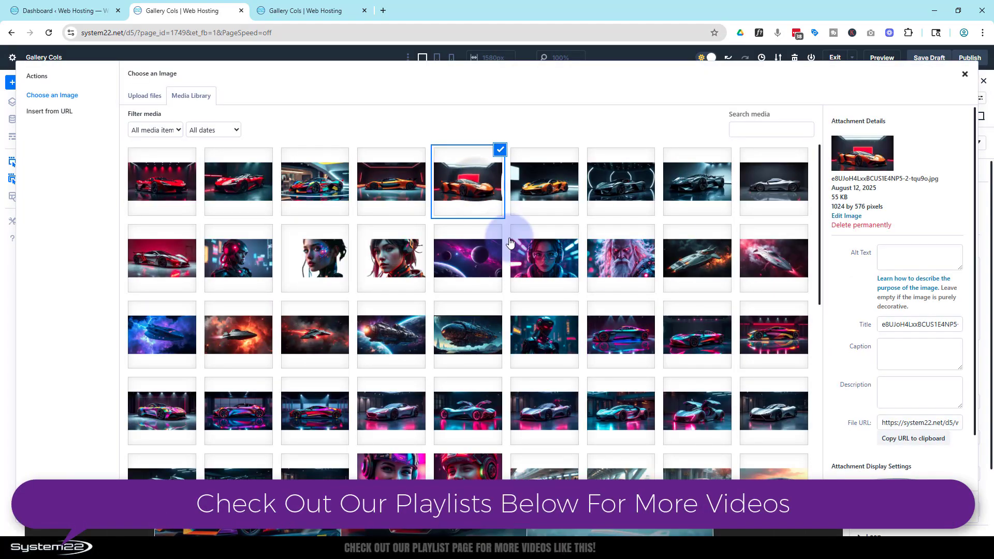
click(940, 509)
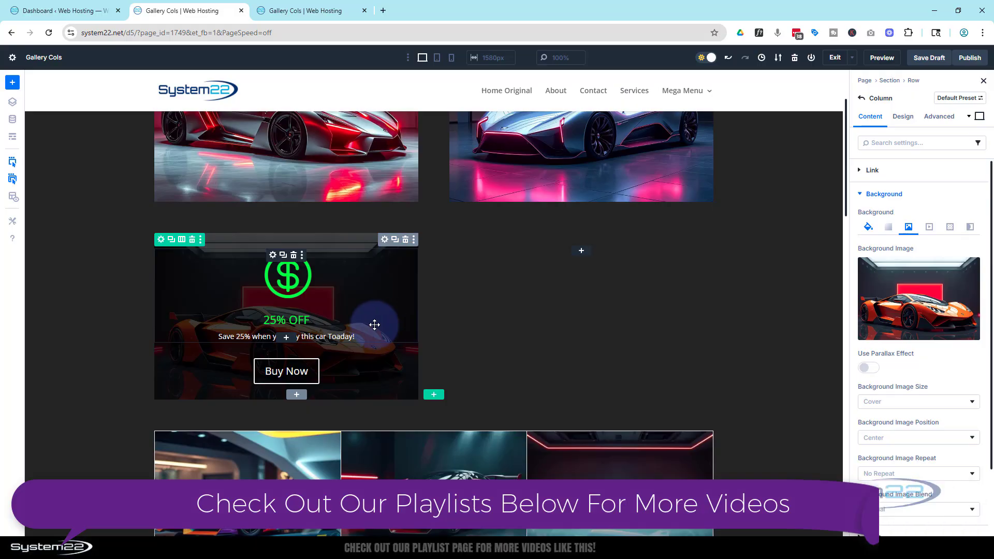
Add a Text module to the column below the offer group and replace its placeholder body text with "ON SALE".
scroll(496, 330, up, 2)
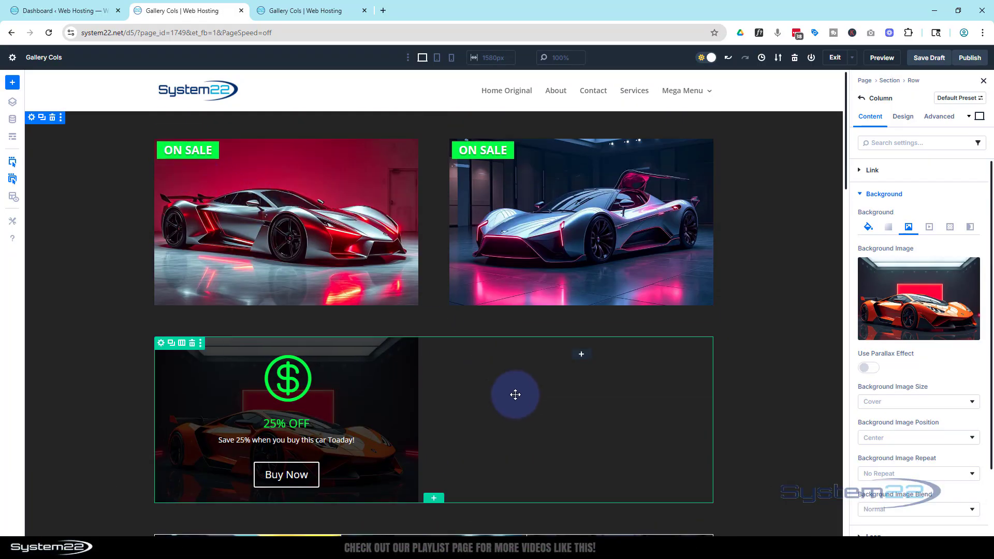
scroll(515, 395, down, 2)
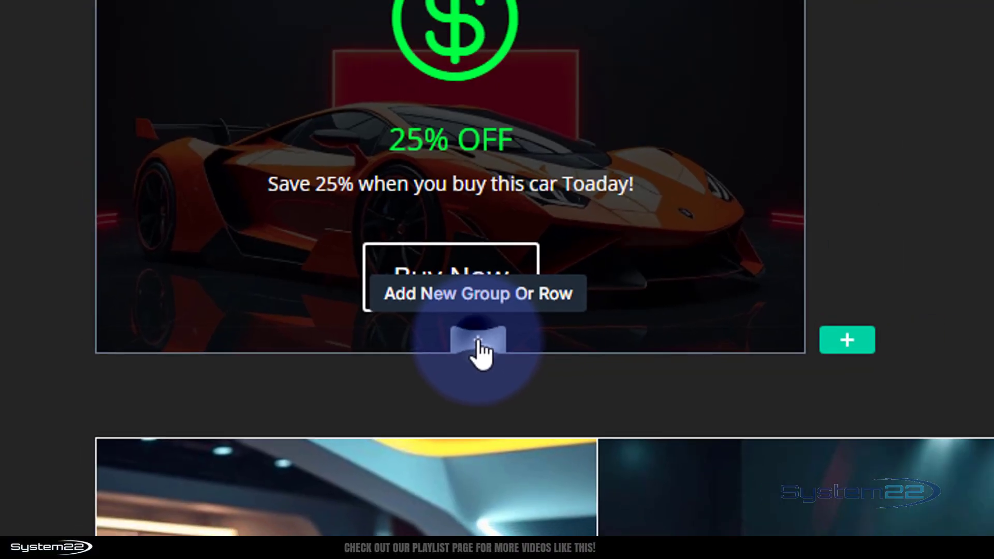
click(530, 325)
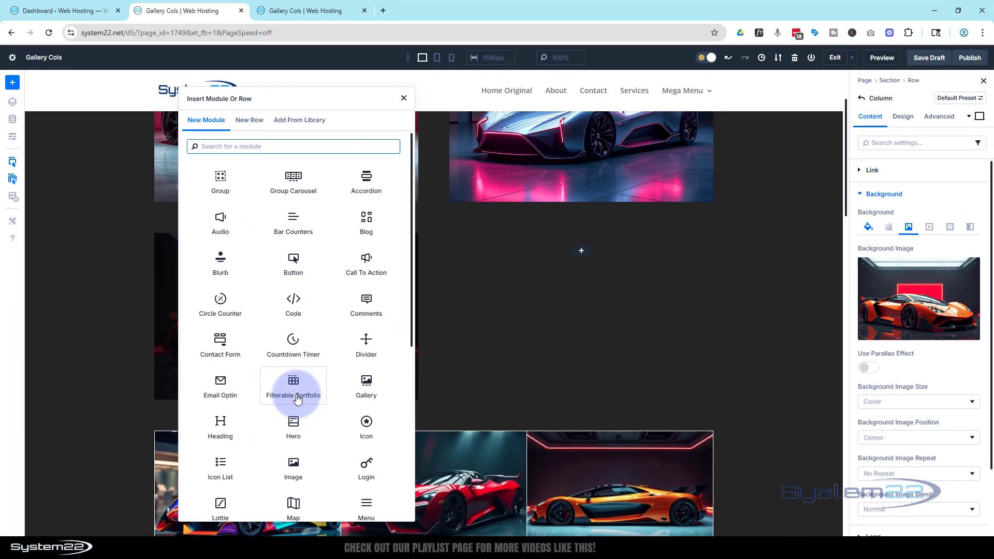
scroll(257, 337, down, 5)
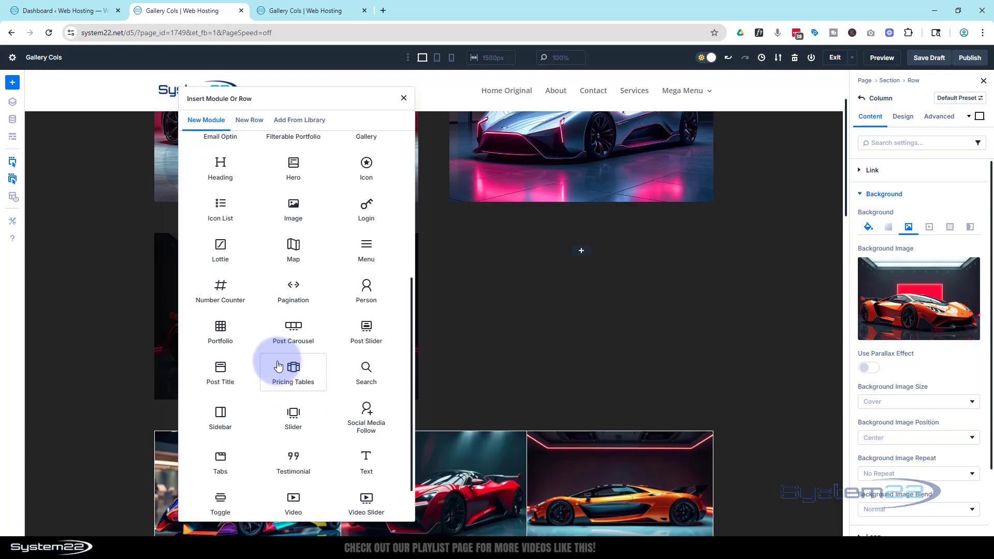
scroll(316, 413, down, 1)
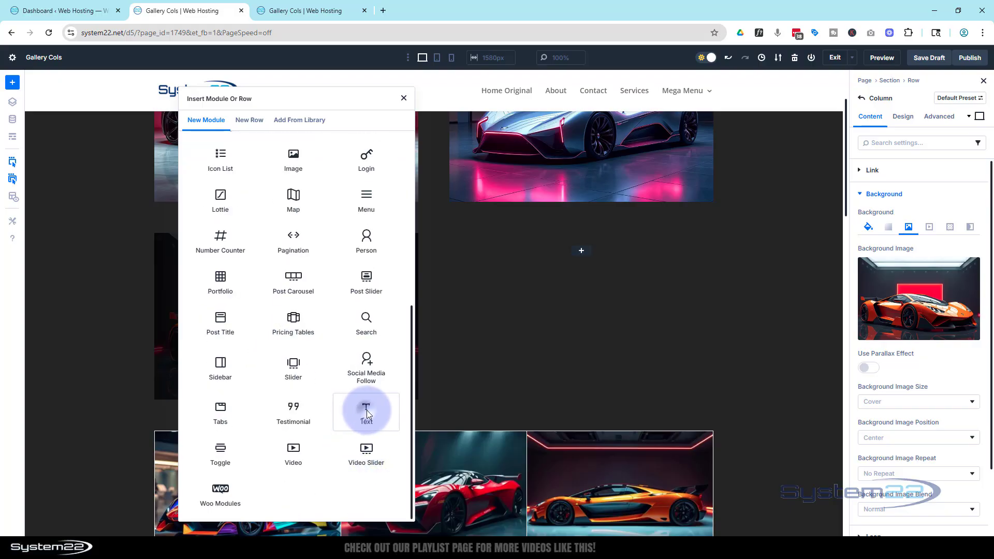
click(365, 409)
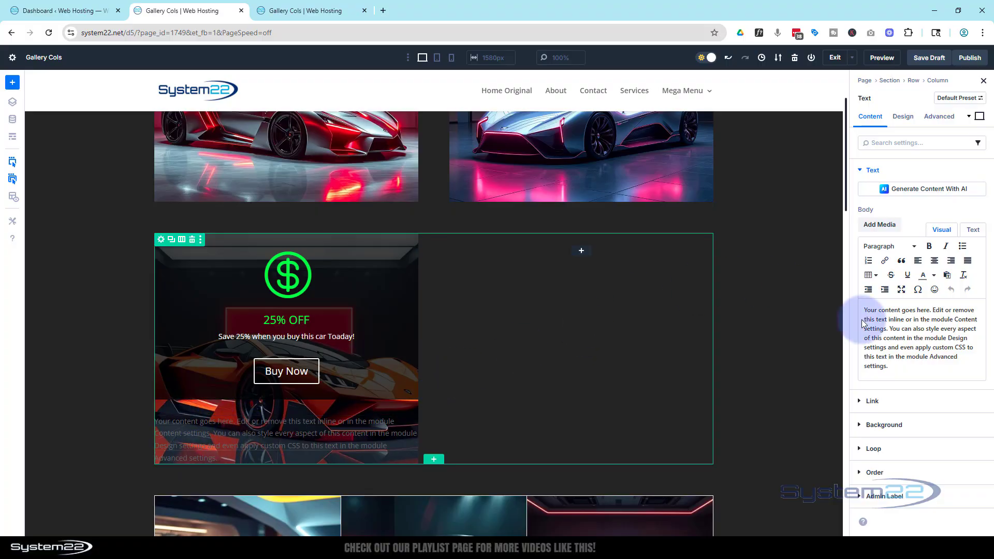
drag(890, 366, 860, 300)
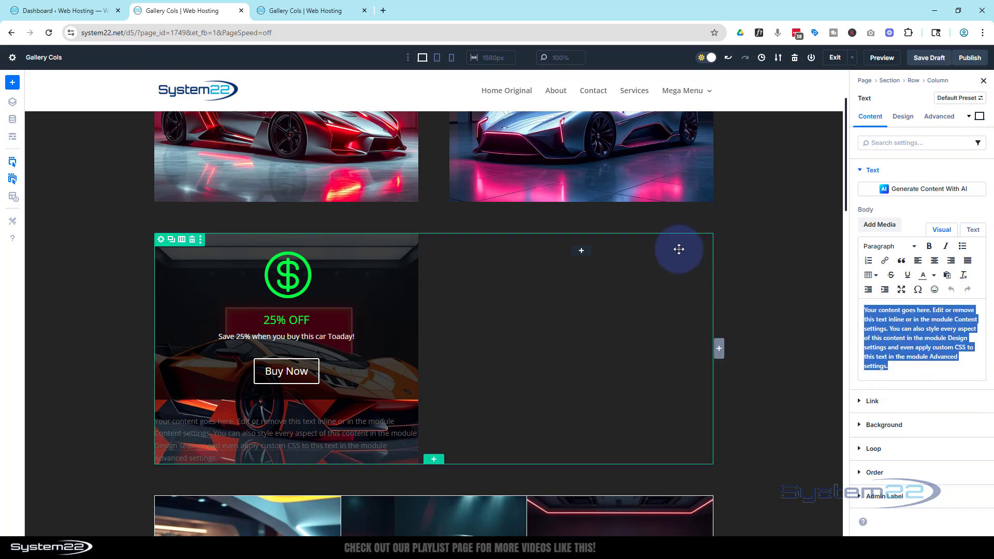
scroll(668, 259, up, 2)
scroll(649, 279, down, 2)
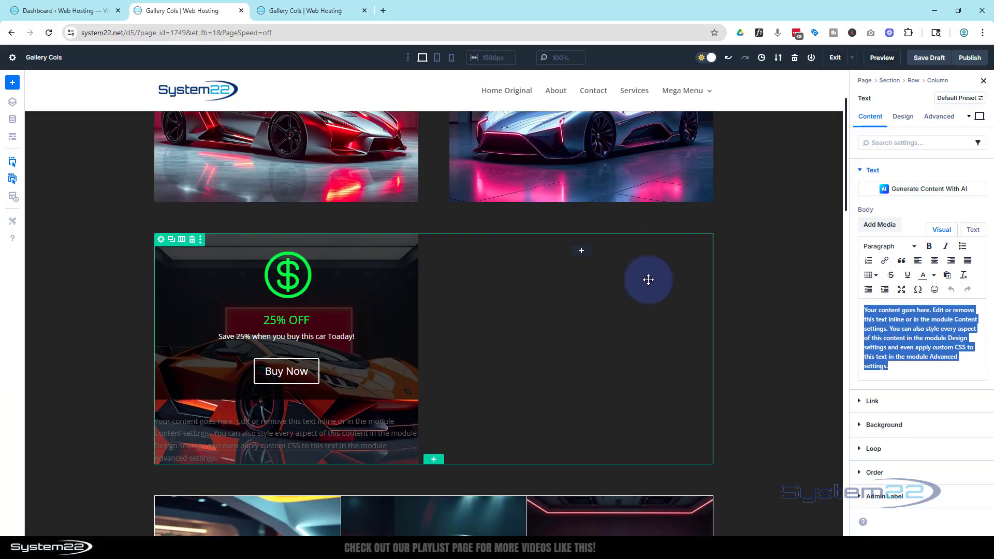
text(ON SALE)
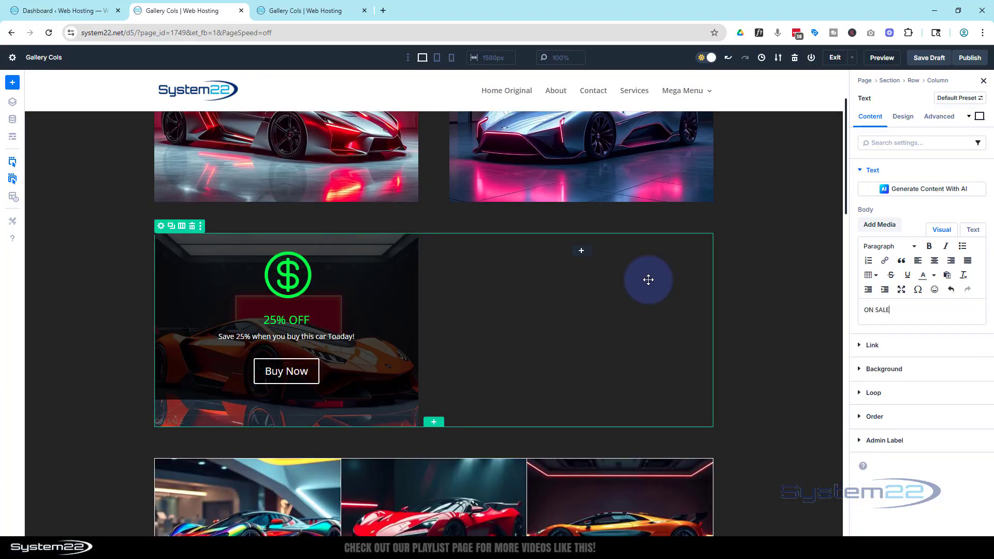
Set the ON SALE text module's background color to the green 0BFF00.
click(877, 368)
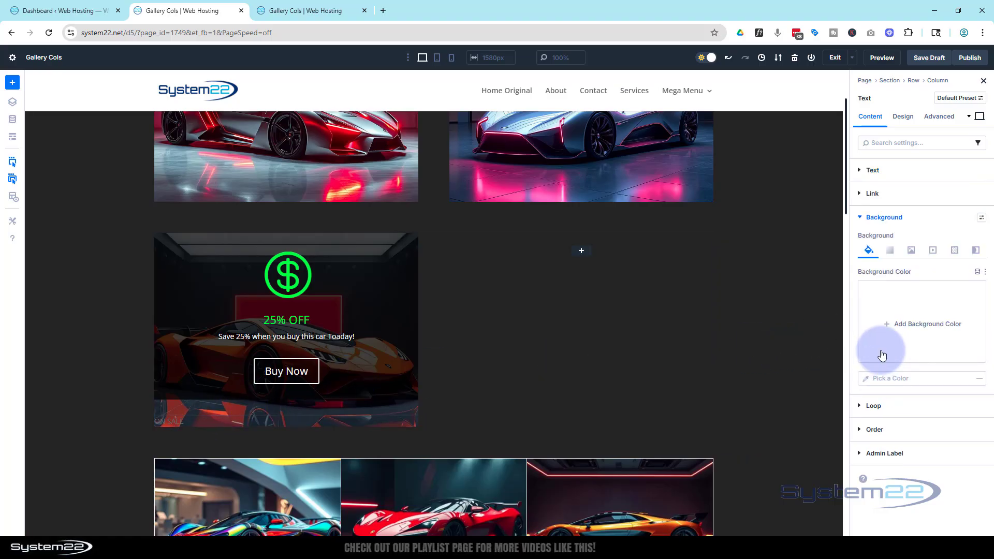
click(887, 322)
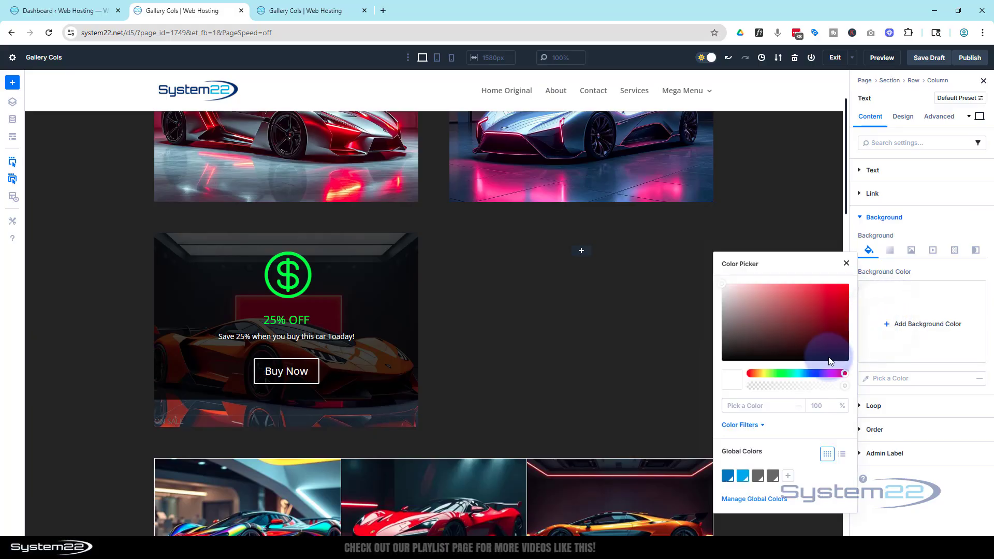
click(727, 406)
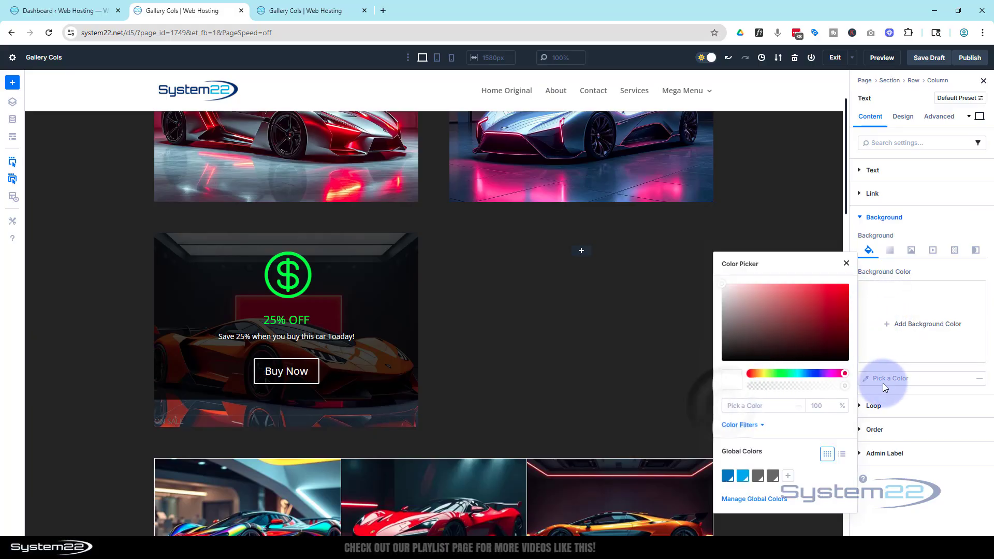
text(0bff00)
click(778, 419)
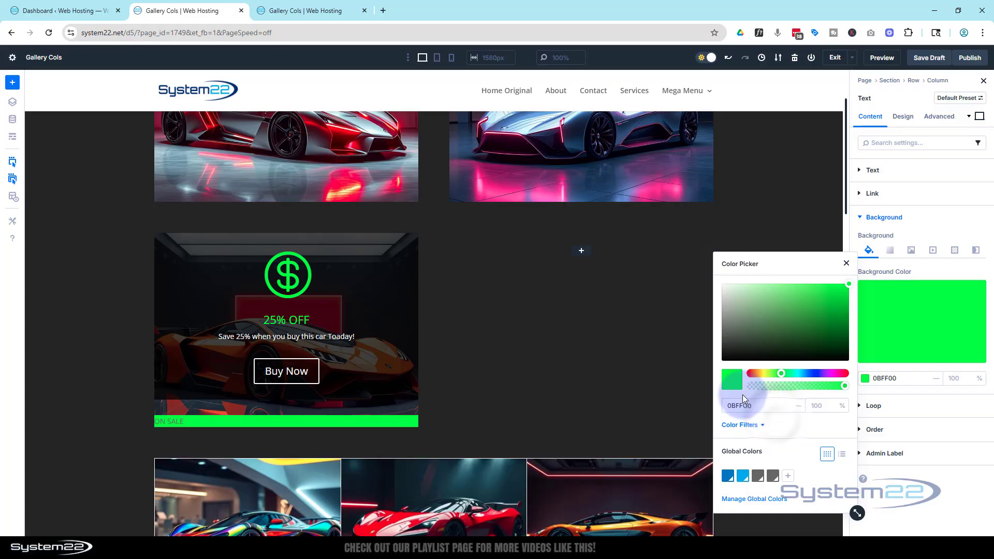
Set the ON SALE module's text color to white FFFFFF.
click(899, 117)
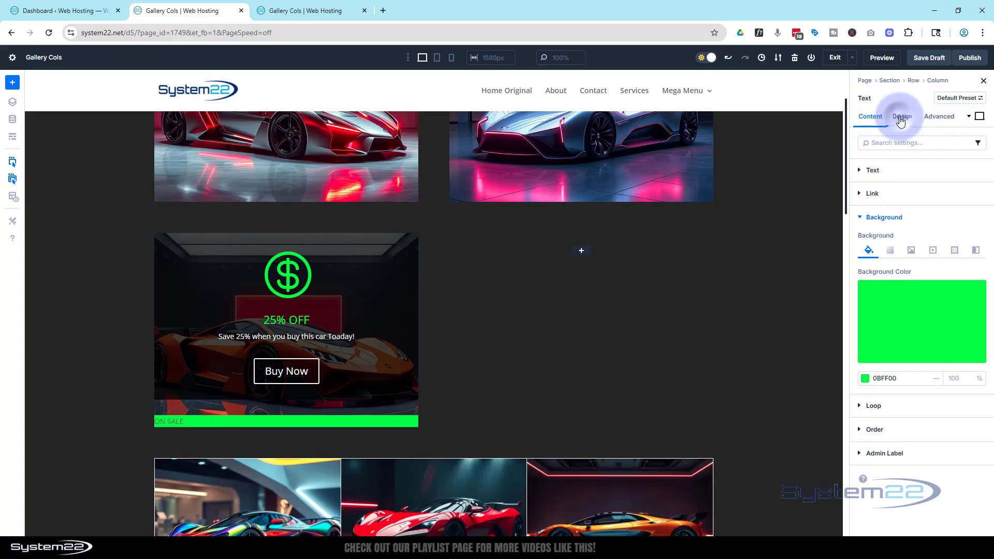
click(895, 170)
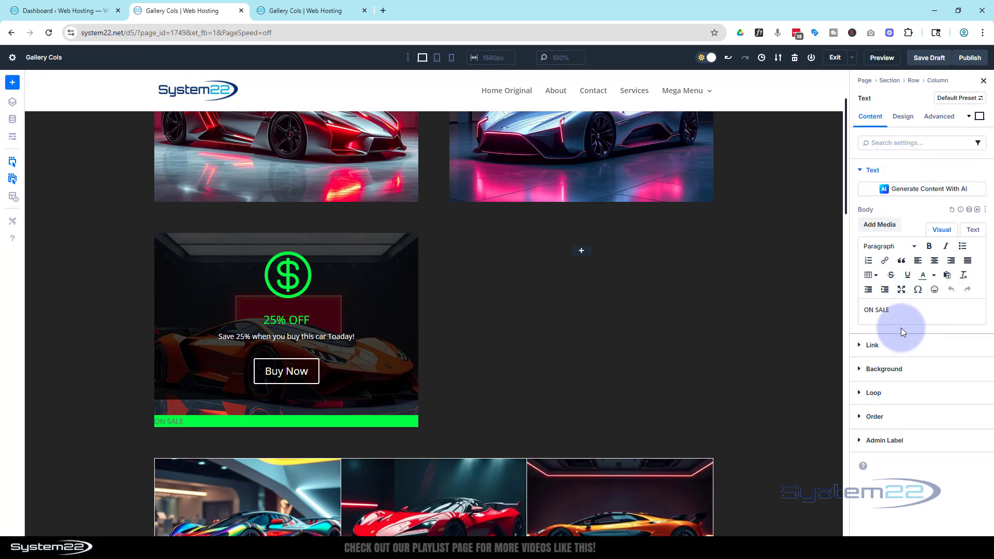
click(903, 117)
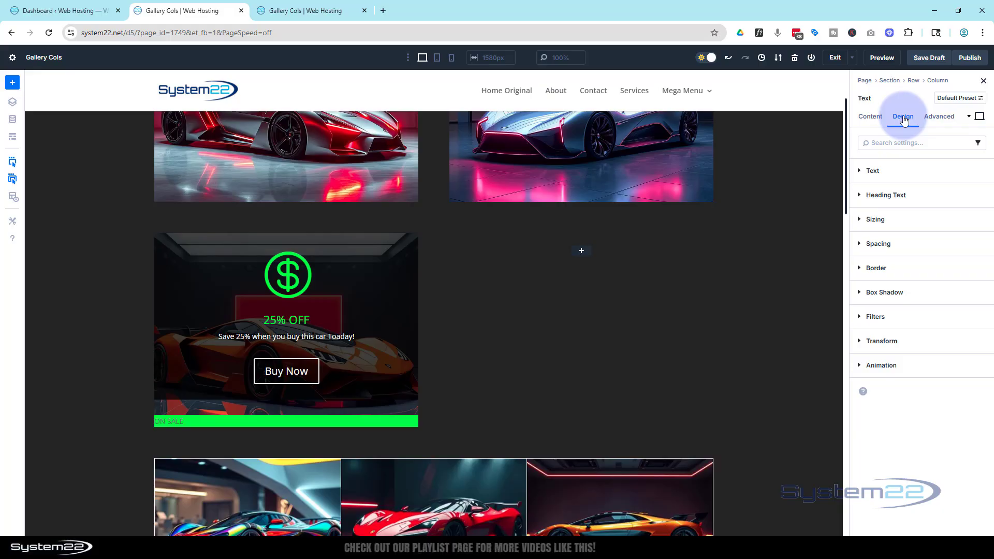
click(901, 172)
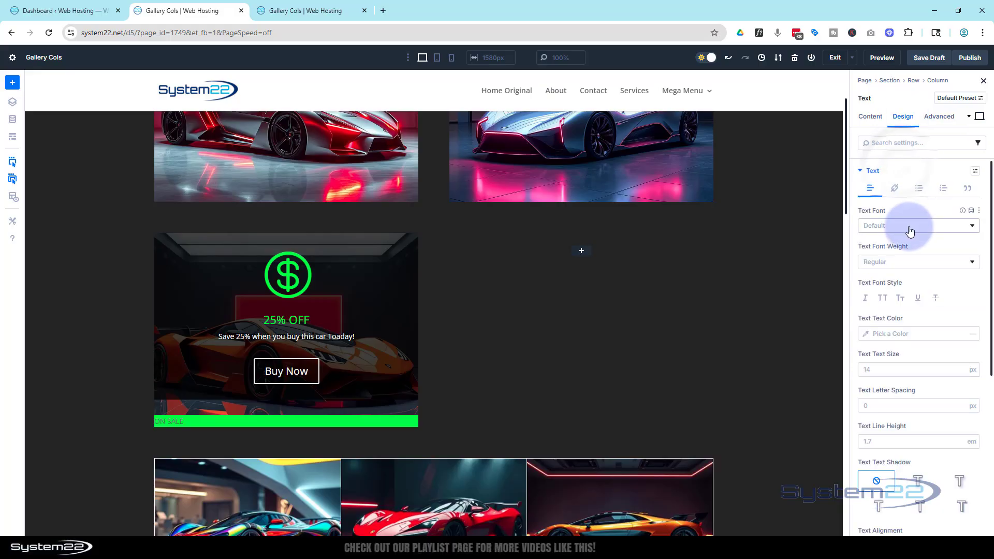
click(875, 334)
drag(734, 301, 701, 278)
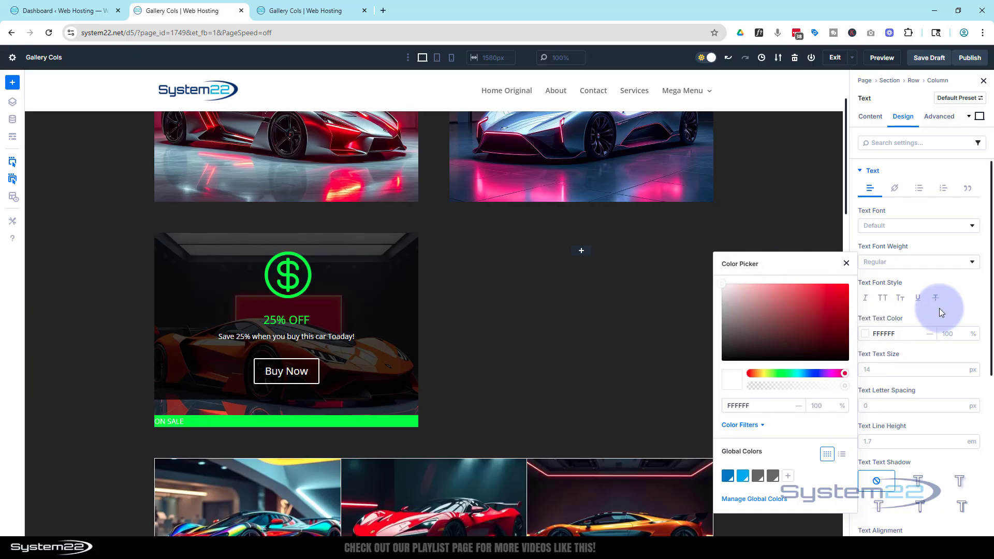
Set the ON SALE text size to 22 px and its font weight to Bold.
click(881, 370)
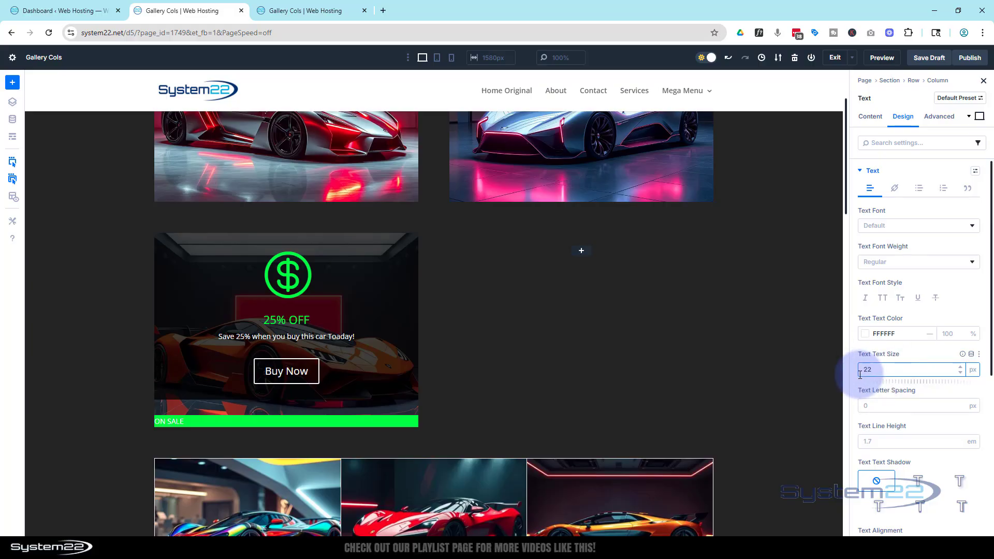
click(935, 318)
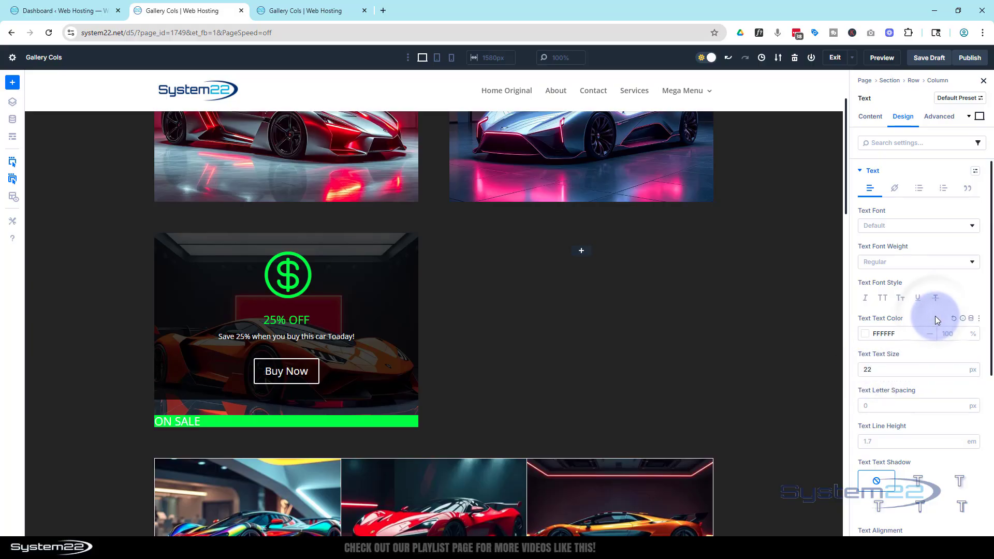
click(900, 262)
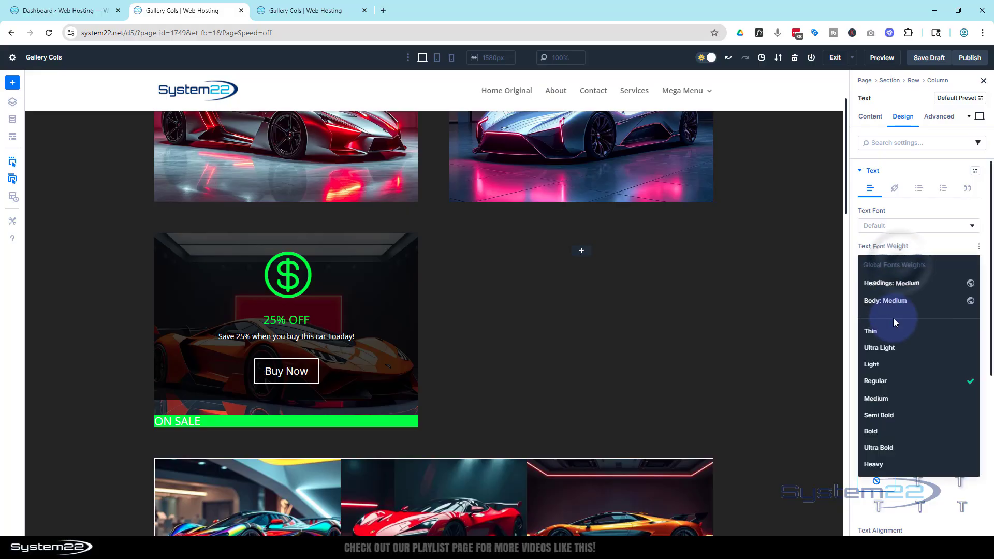
click(887, 431)
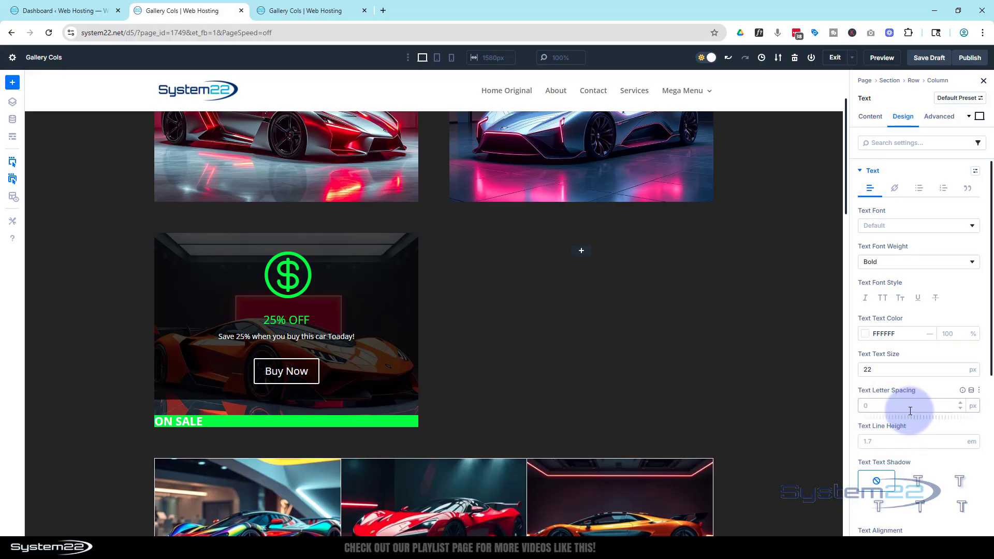
Center the ON SALE text and apply the first text shadow preset to it.
scroll(906, 410, down, 3)
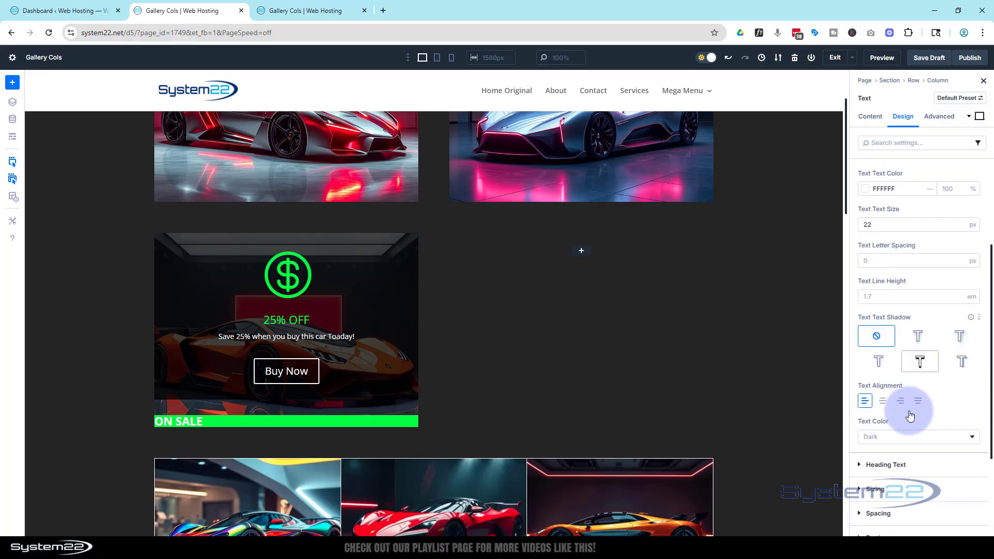
click(884, 396)
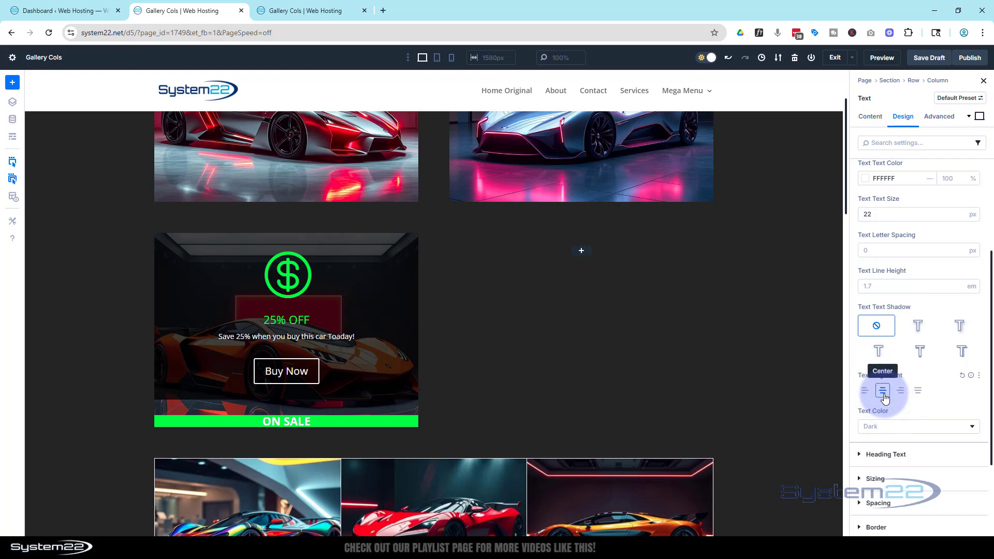
click(921, 329)
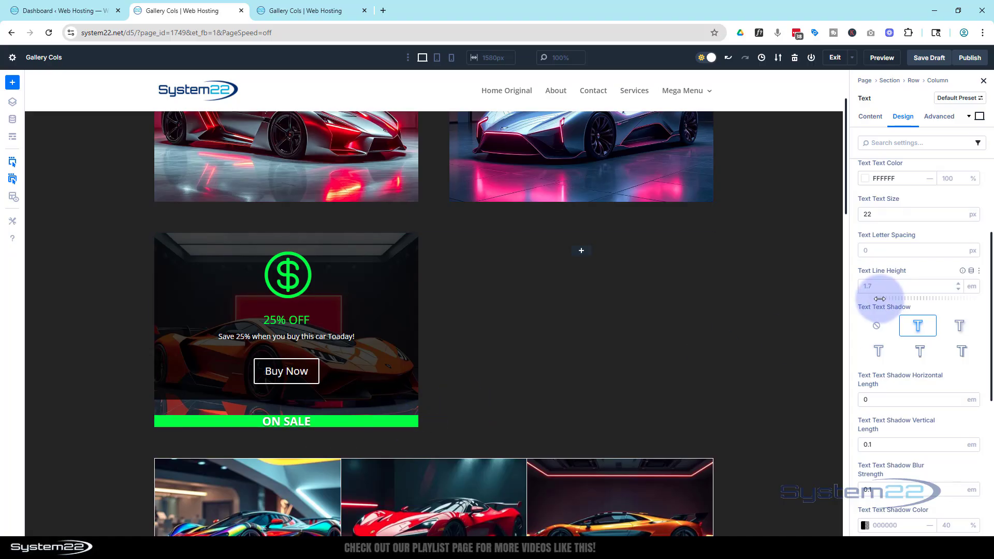
Set the width of the ON SALE text module to 120 px.
scroll(891, 332, up, 3)
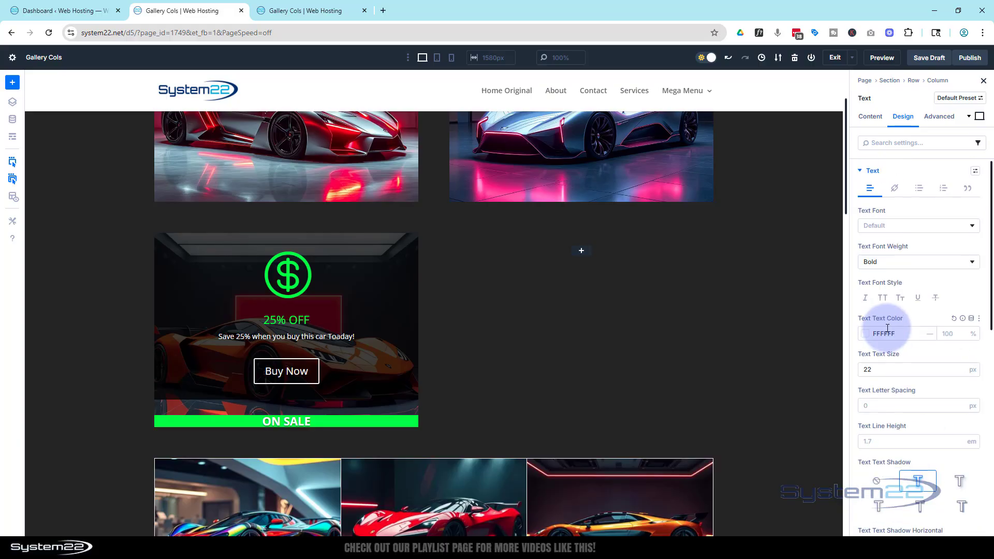
click(862, 172)
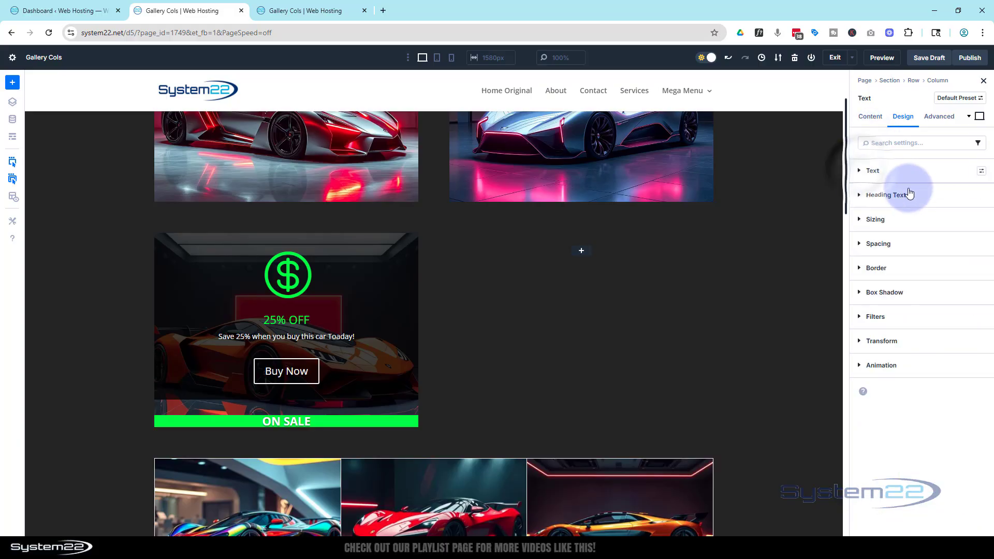
click(859, 222)
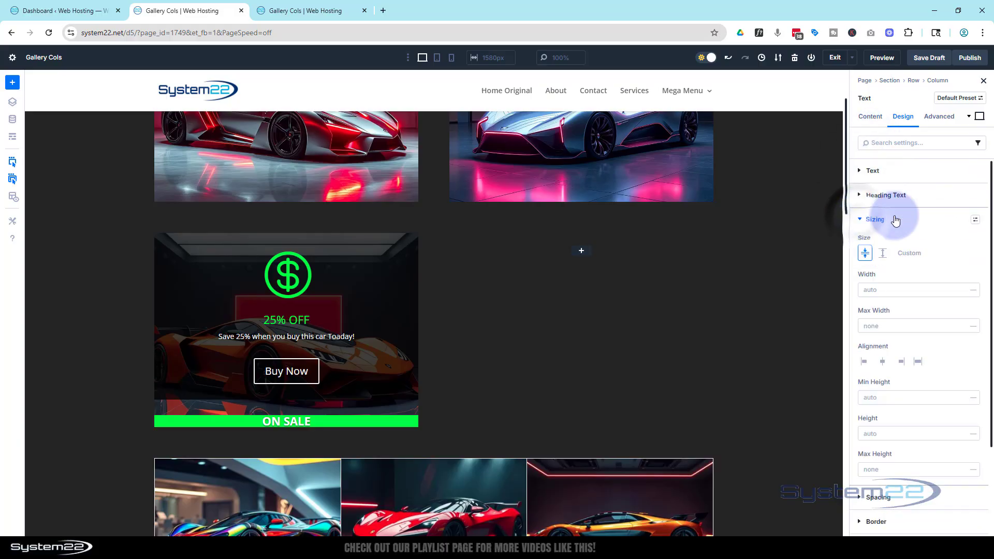
scroll(927, 262, down, 1)
click(872, 239)
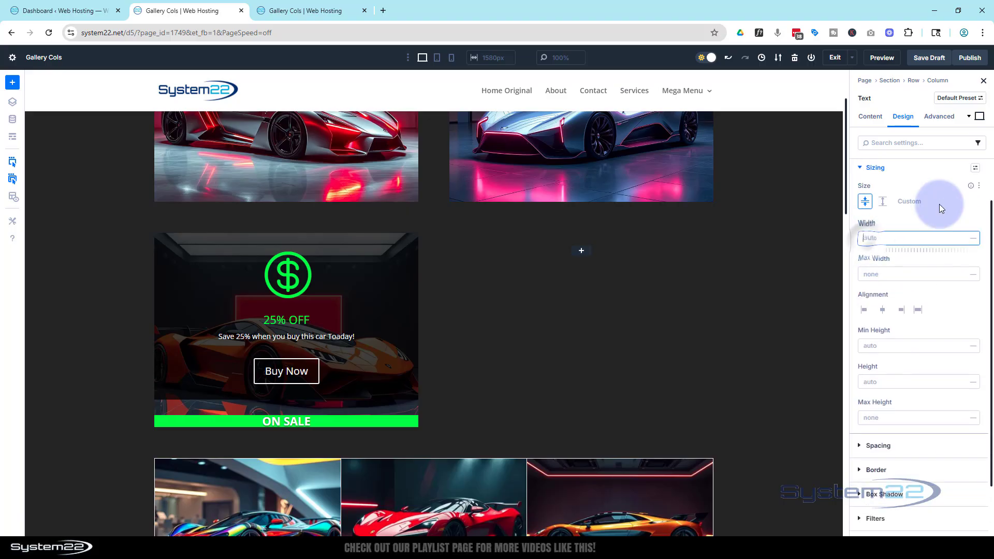
text(120)
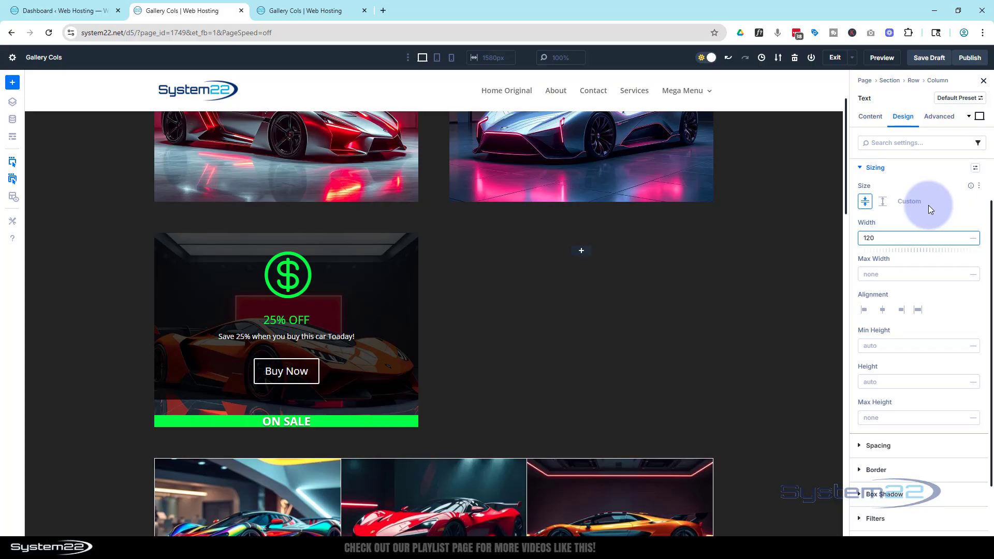
text(px)
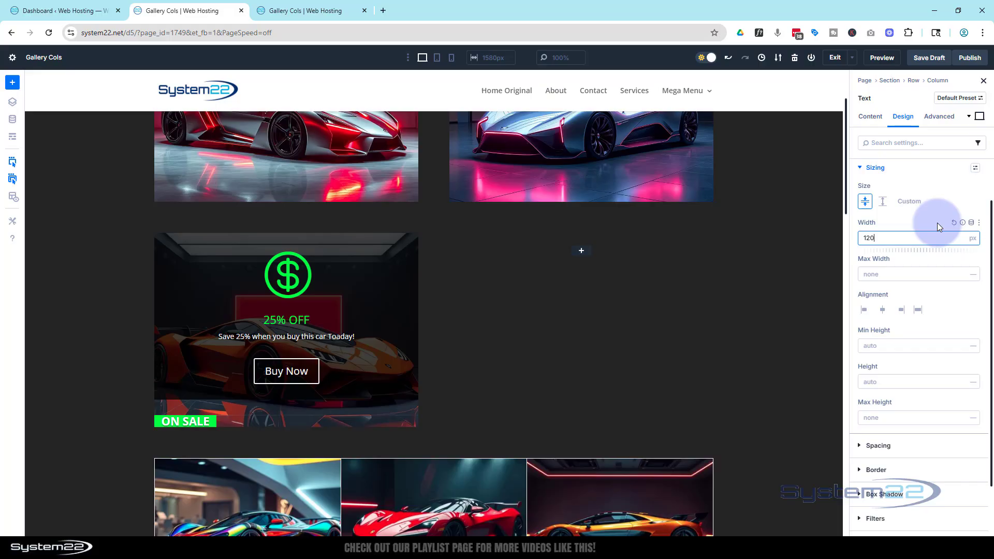
Give the ON SALE text module a linked top and bottom padding of 5 px.
scroll(937, 223, down, 1)
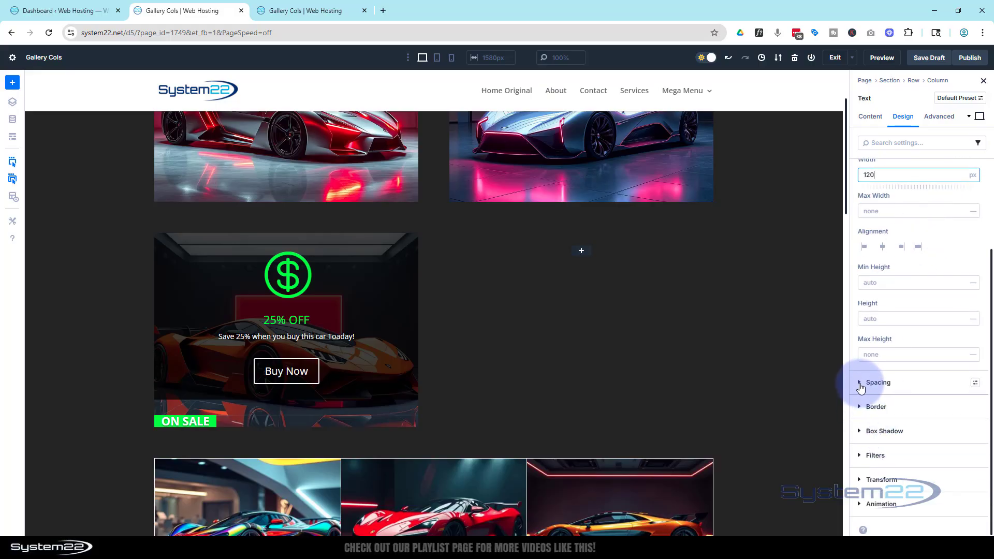
click(861, 385)
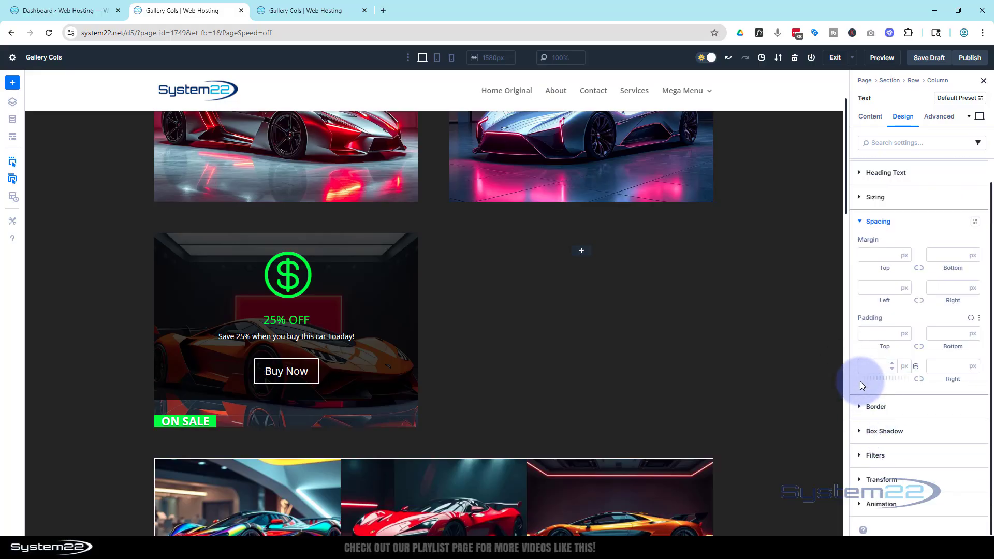
click(860, 333)
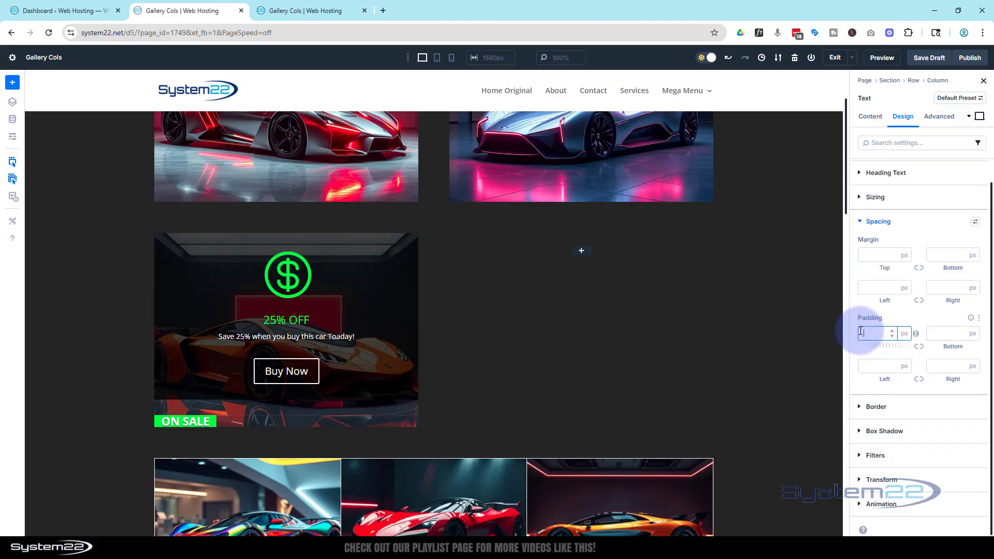
text(5)
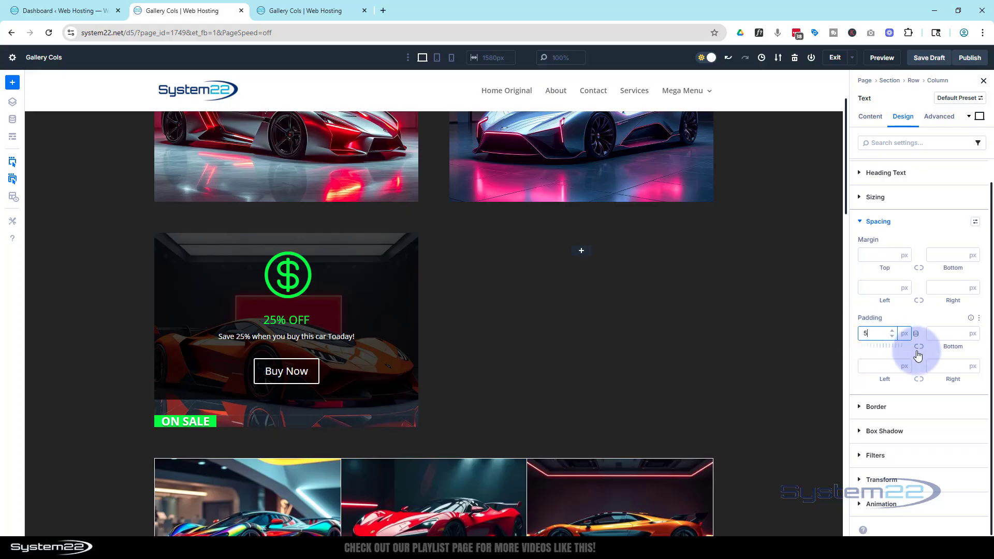
click(919, 347)
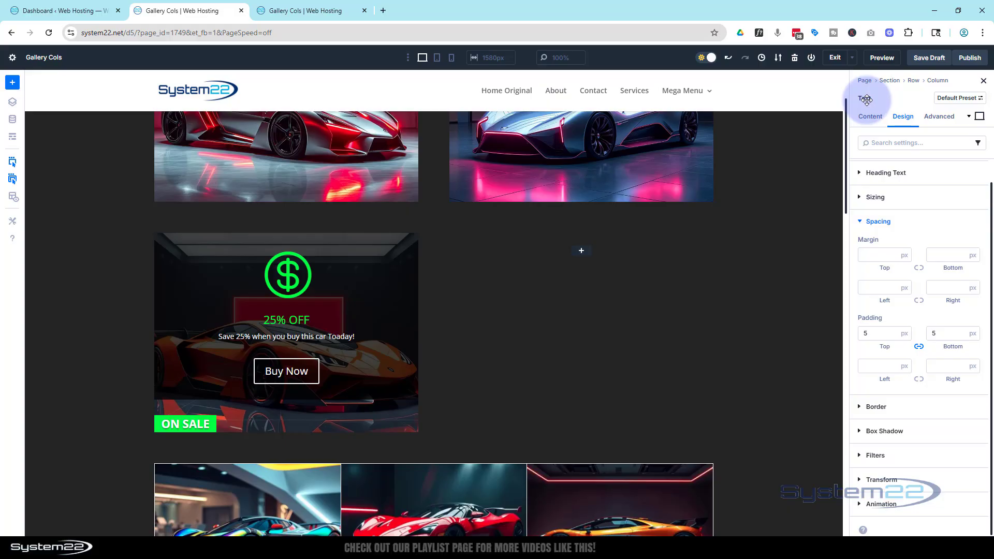
Change the ON SALE text module's positioning to Absolute.
click(940, 118)
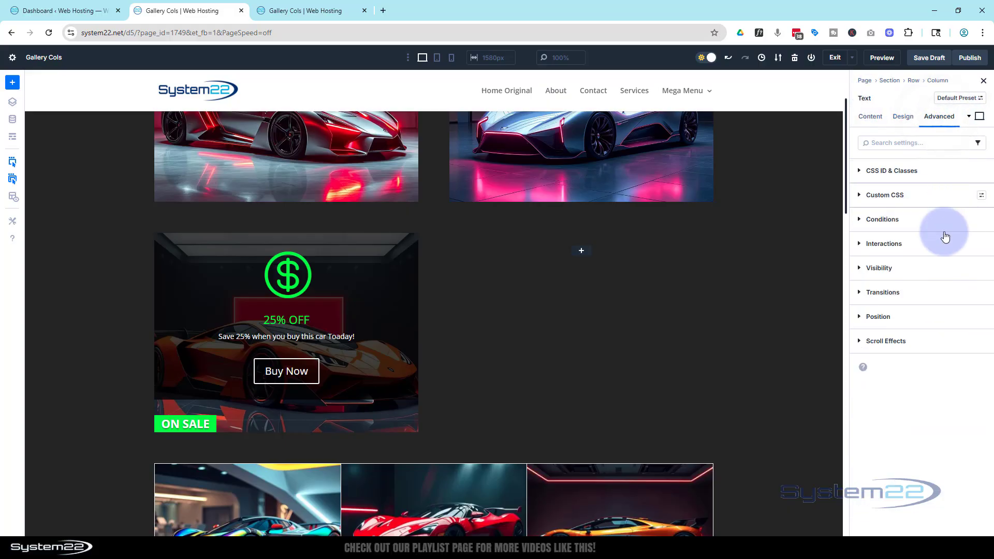
click(900, 316)
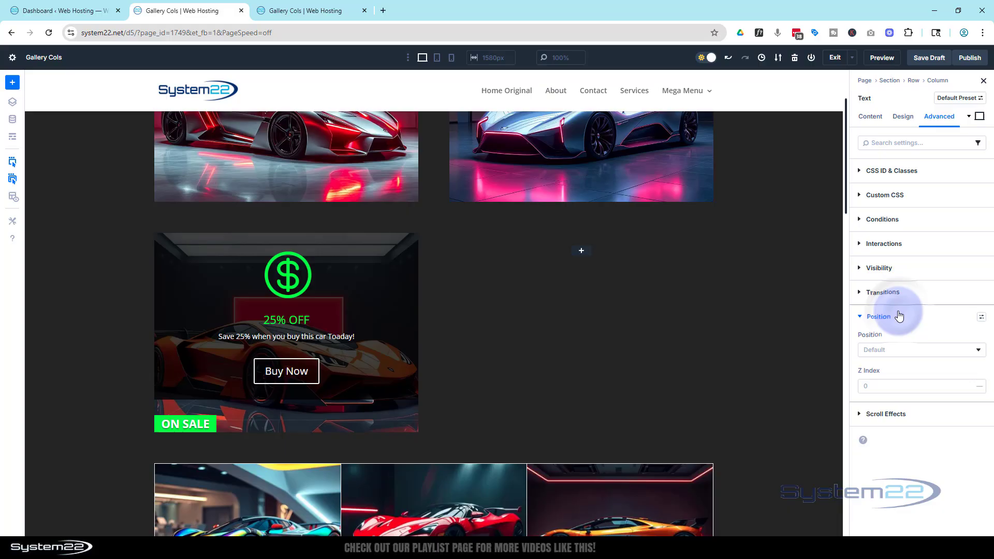
click(896, 350)
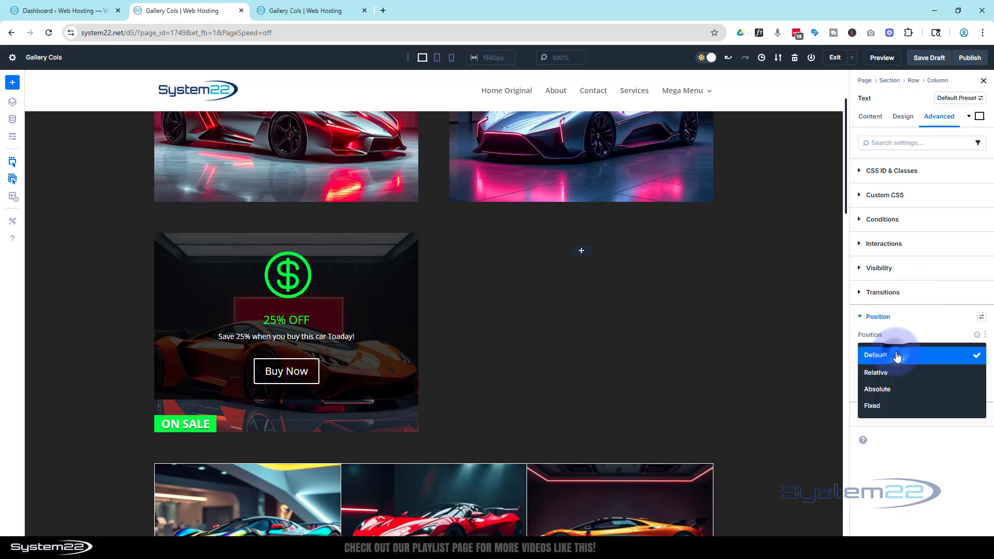
click(898, 389)
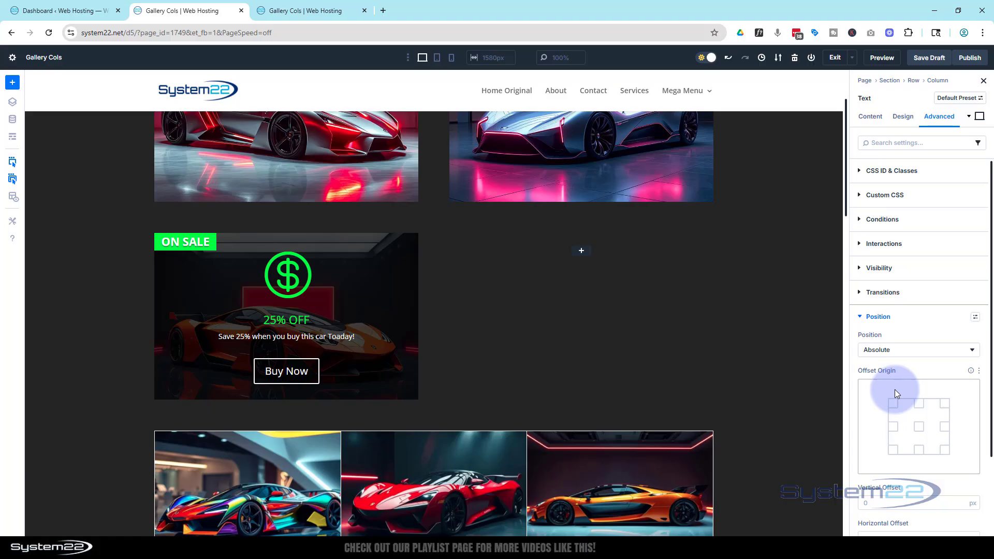
Set the ON SALE label's vertical and horizontal offsets to 5 px each.
scroll(891, 381, down, 2)
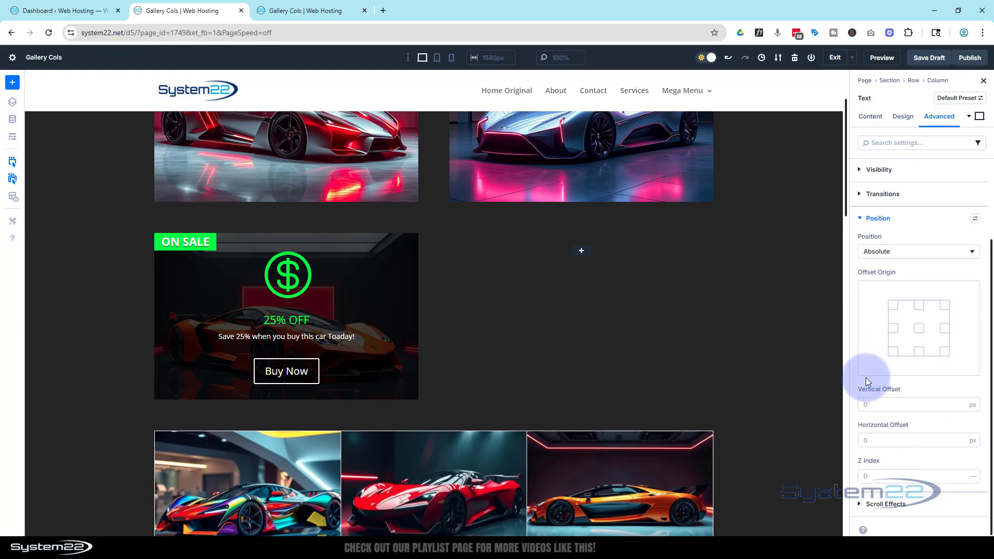
click(961, 402)
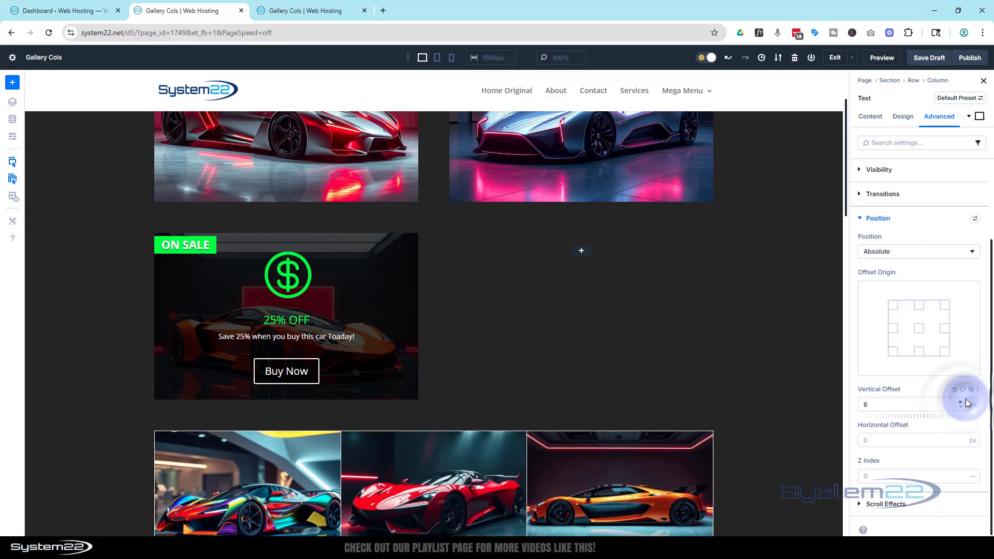
click(960, 407)
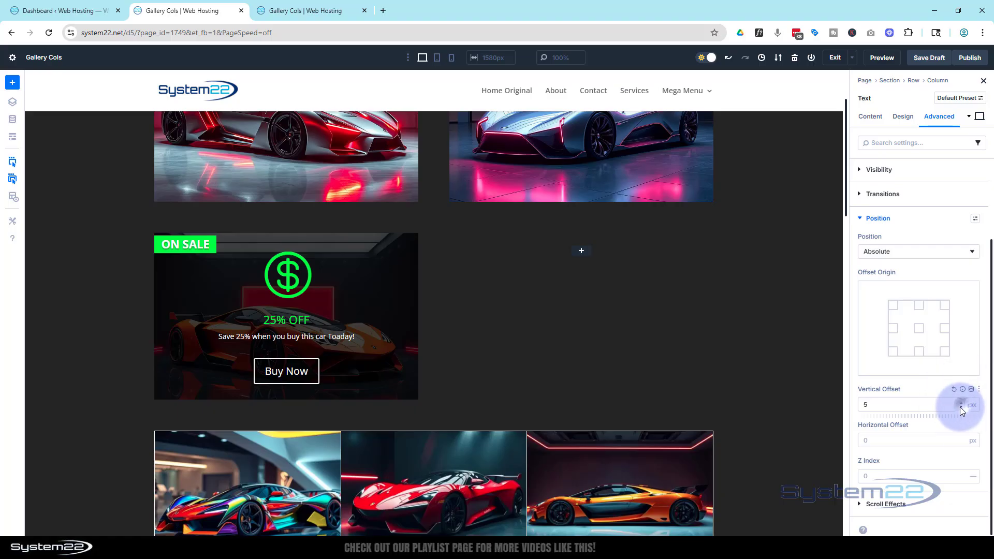
click(872, 440)
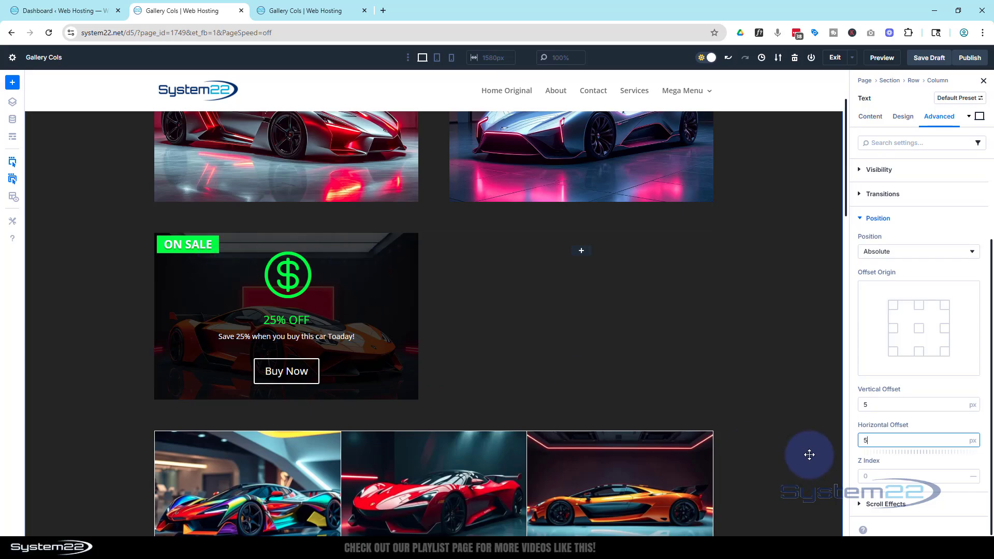
click(880, 474)
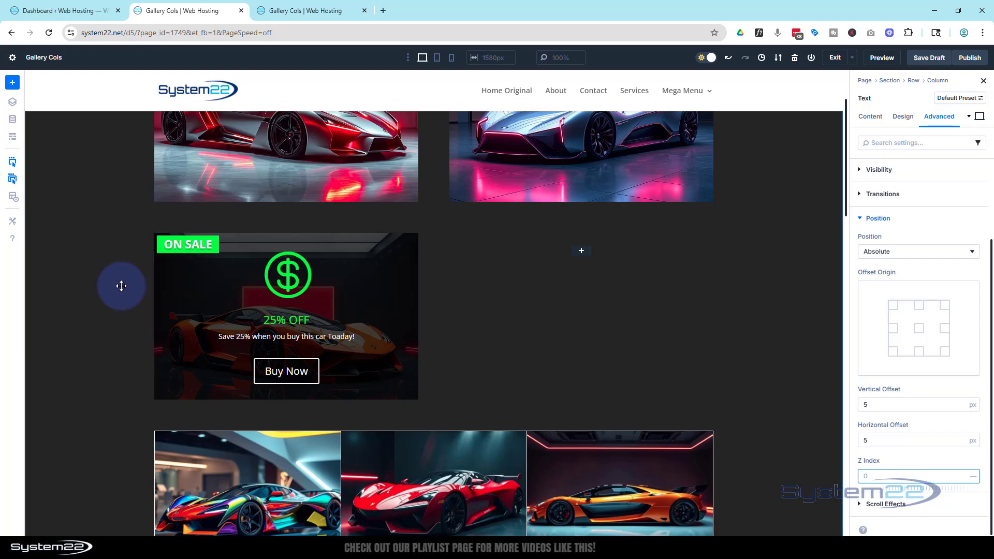
Set the opacity filter of the 25% OFF offer group over the orange car to 0% for desktop.
scroll(122, 288, up, 2)
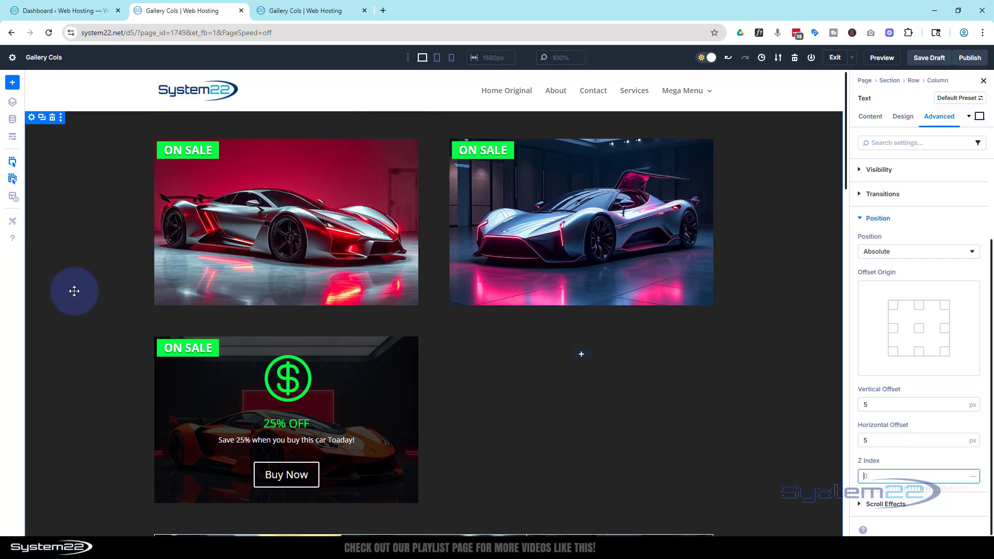
scroll(82, 285, down, 2)
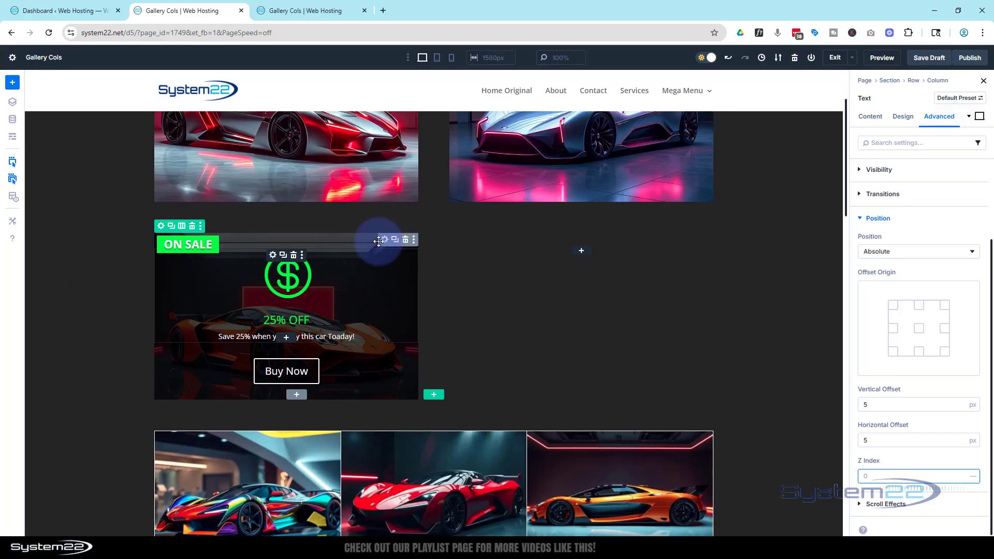
click(384, 240)
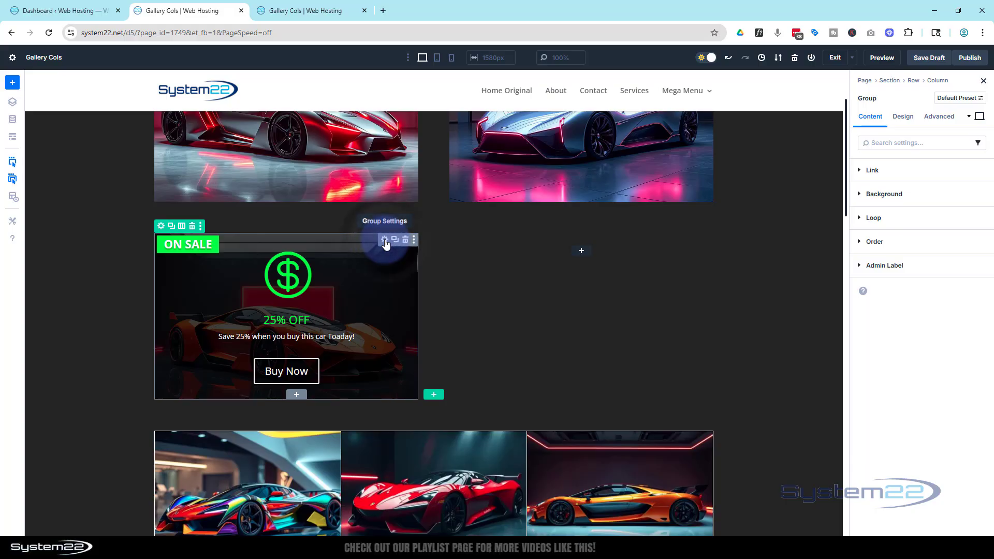
click(903, 116)
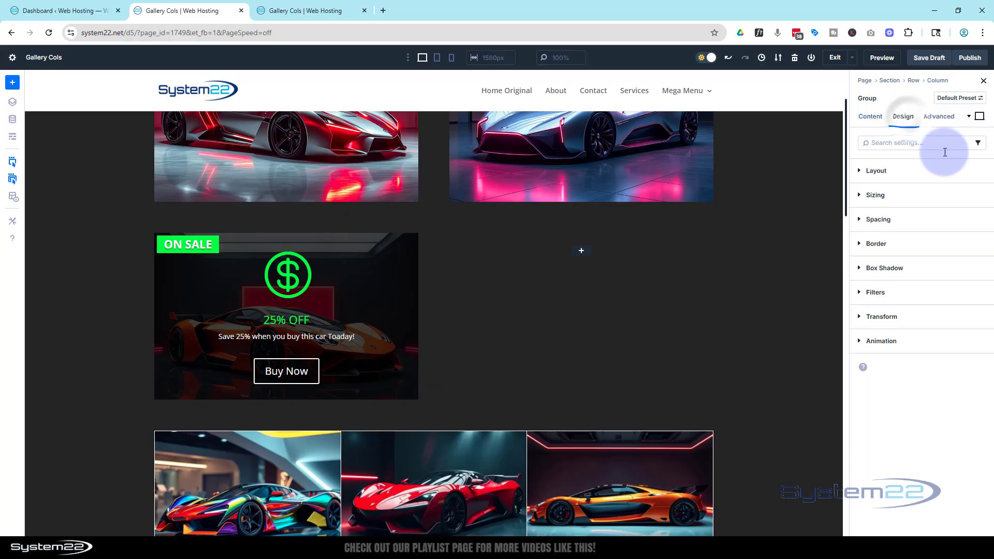
click(872, 293)
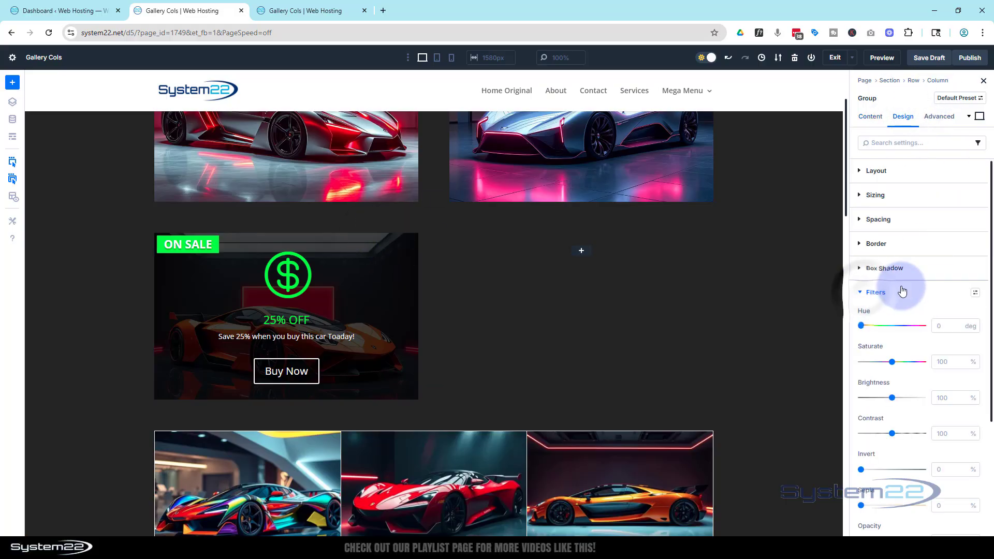
scroll(900, 306, down, 3)
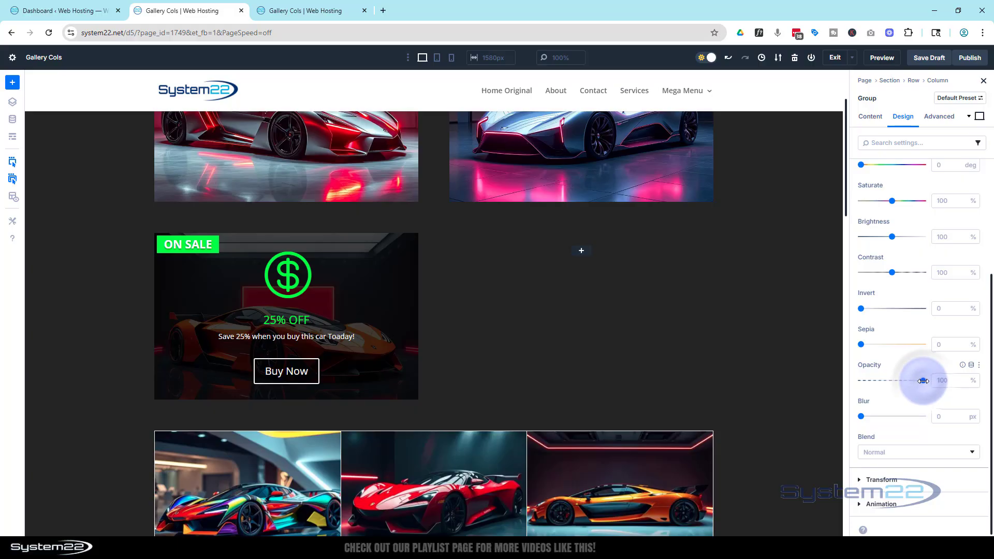
drag(921, 382, 839, 382)
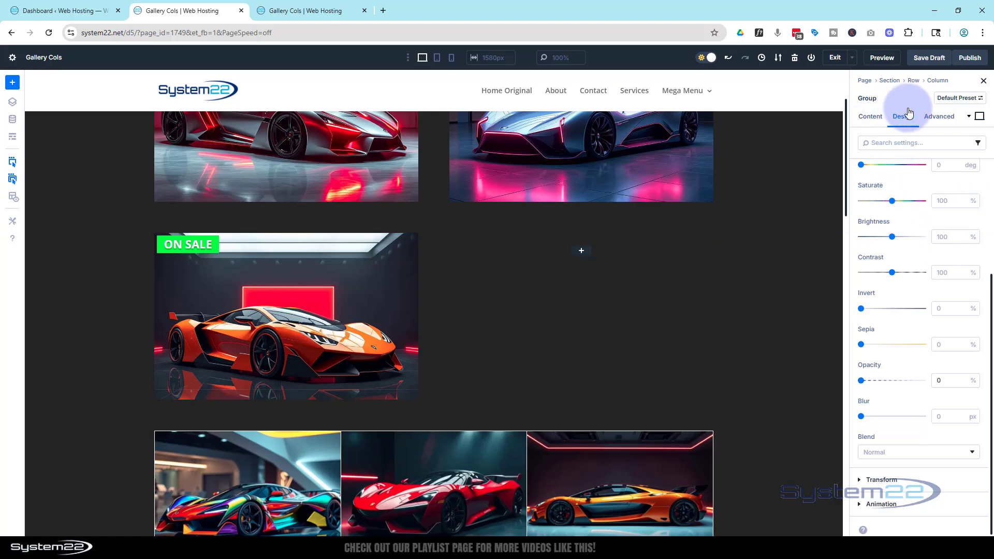
Set the offer group's opacity to 100% for its hover state.
click(979, 118)
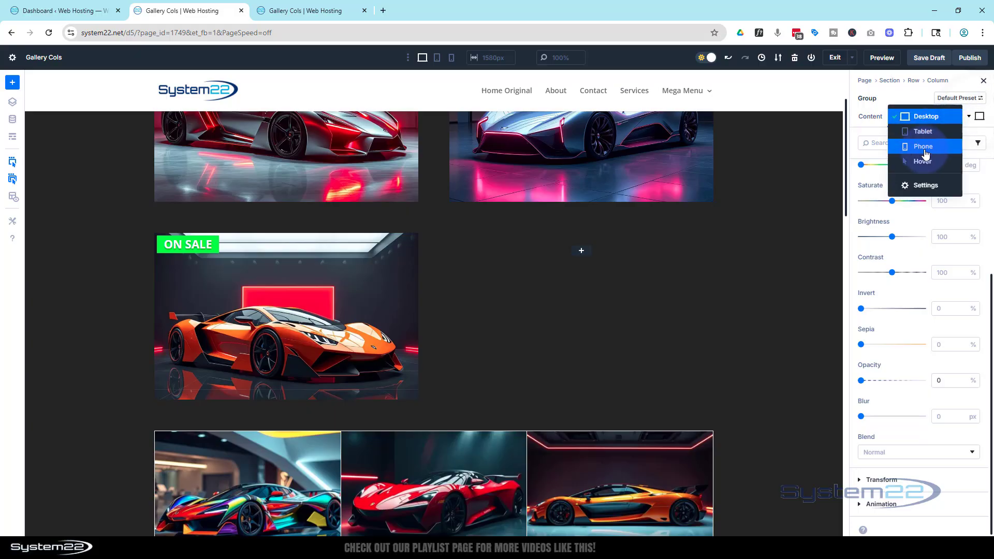
click(925, 159)
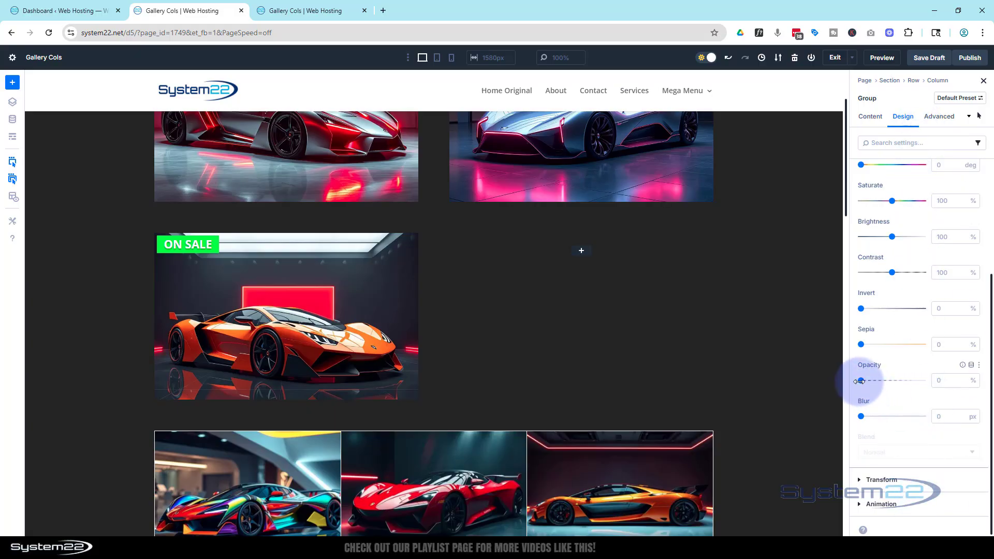
drag(862, 380, 934, 382)
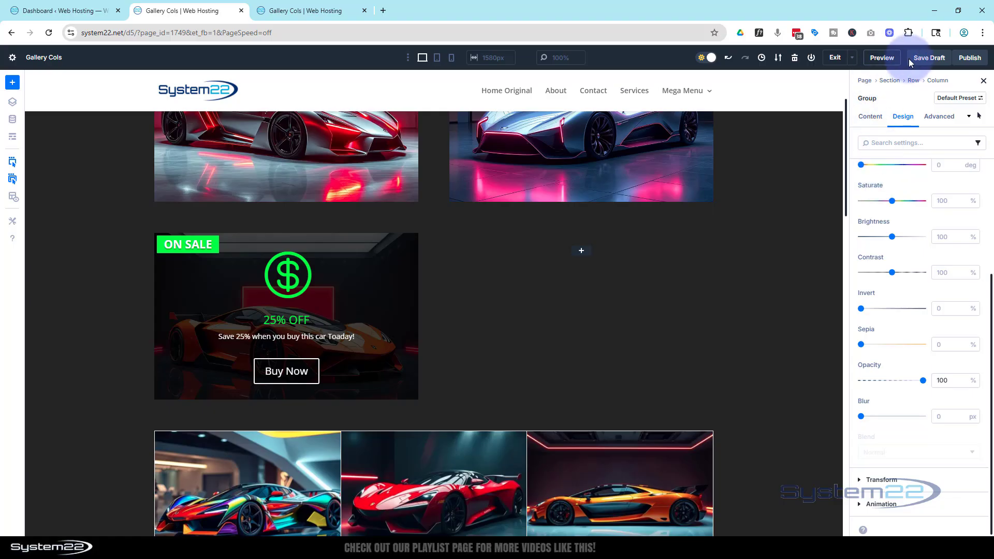
Give the offer group's desktop transition a duration of 750 ms and an Ease-In-Out speed curve.
click(943, 117)
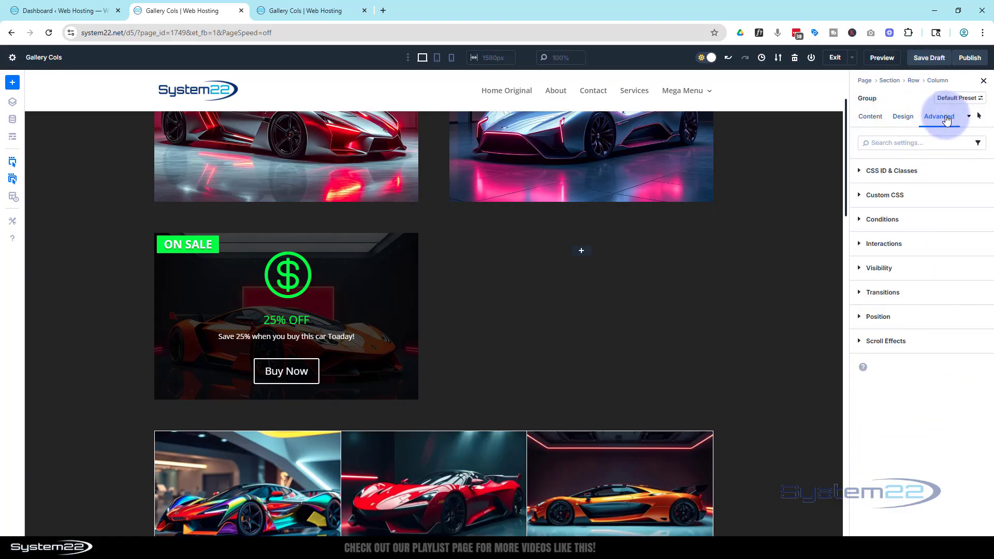
click(887, 292)
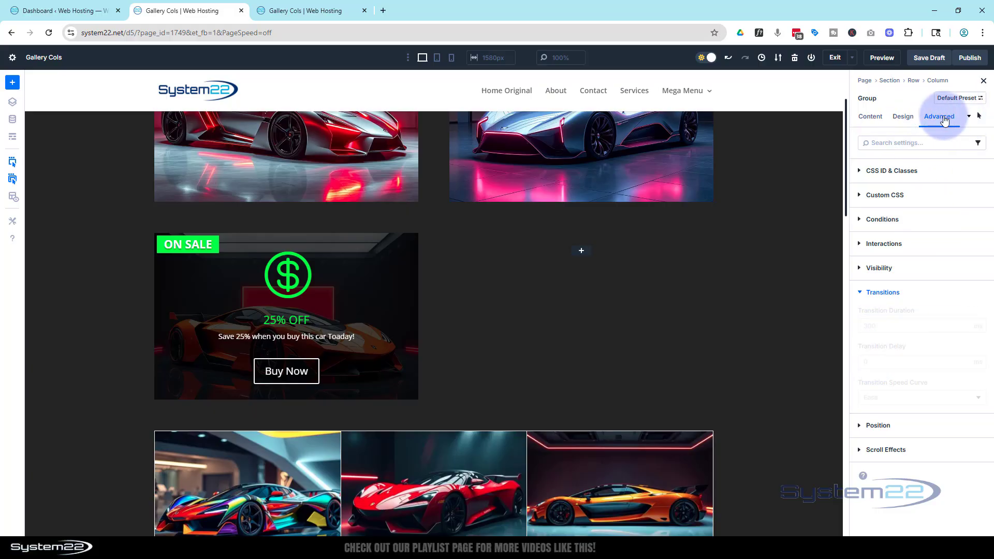
click(979, 118)
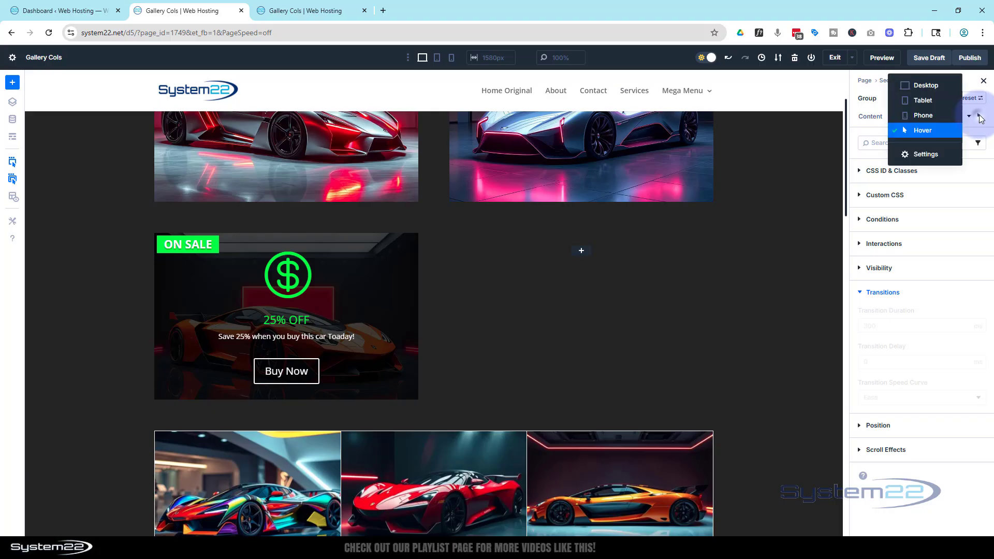
click(926, 85)
click(889, 324)
click(890, 325)
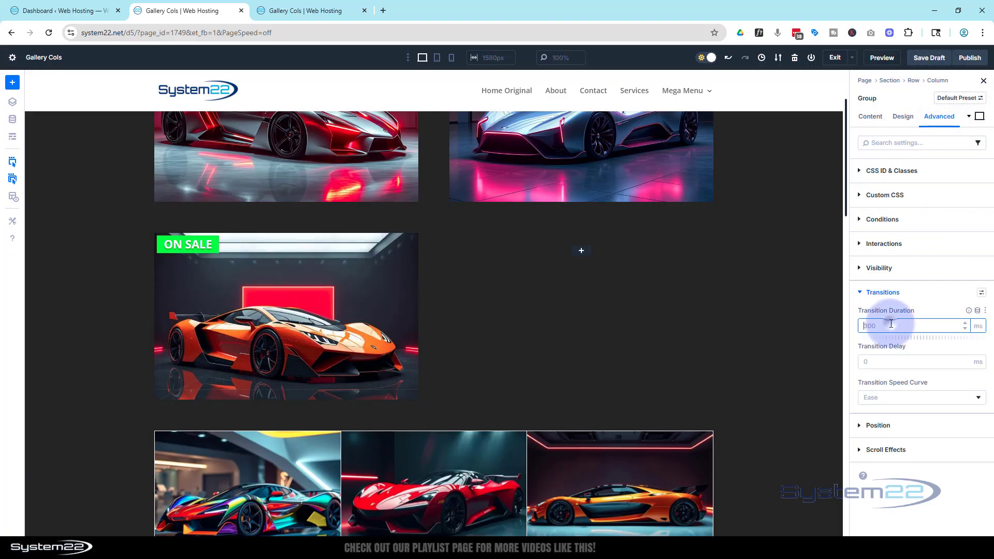
click(900, 400)
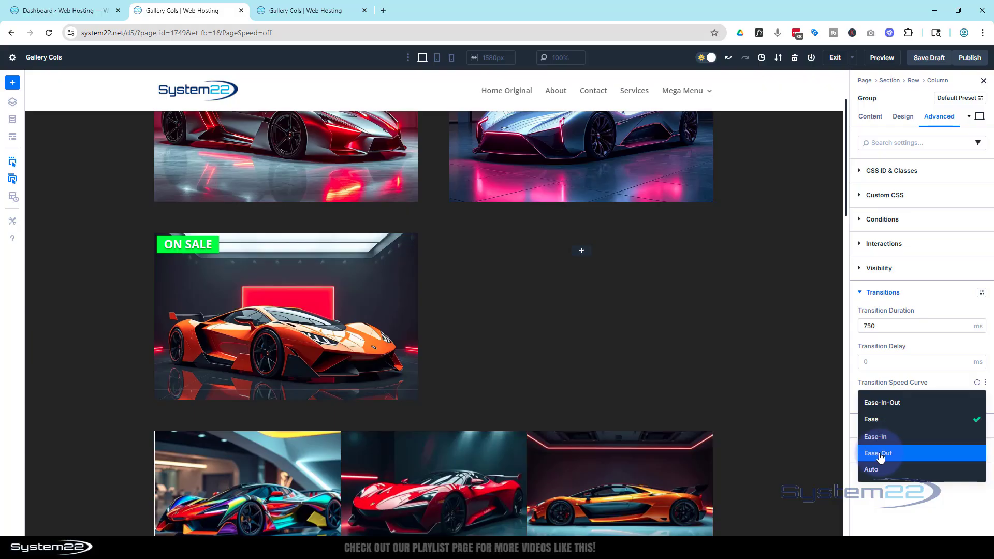
click(886, 407)
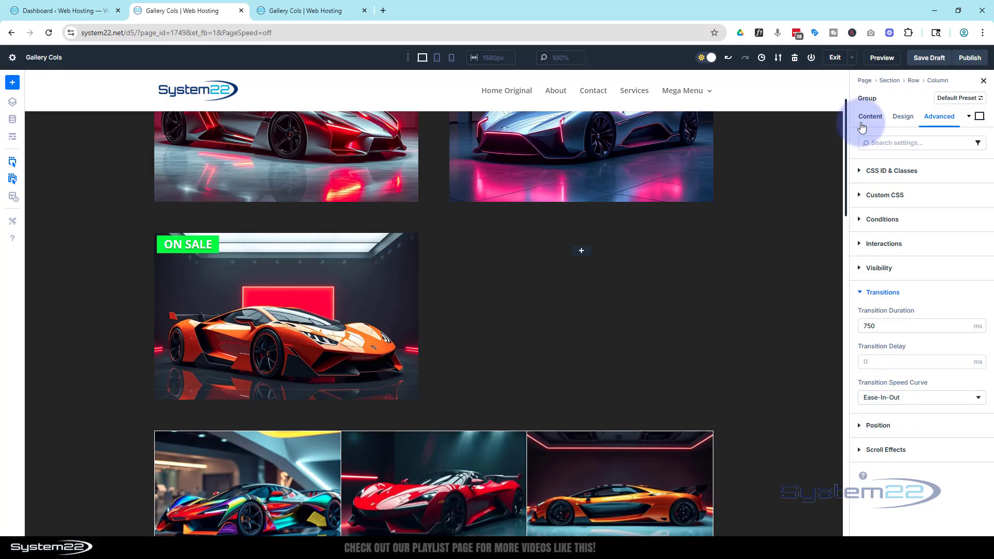
Save the draft and preview the page to test the hover effect on the orange car block.
click(931, 58)
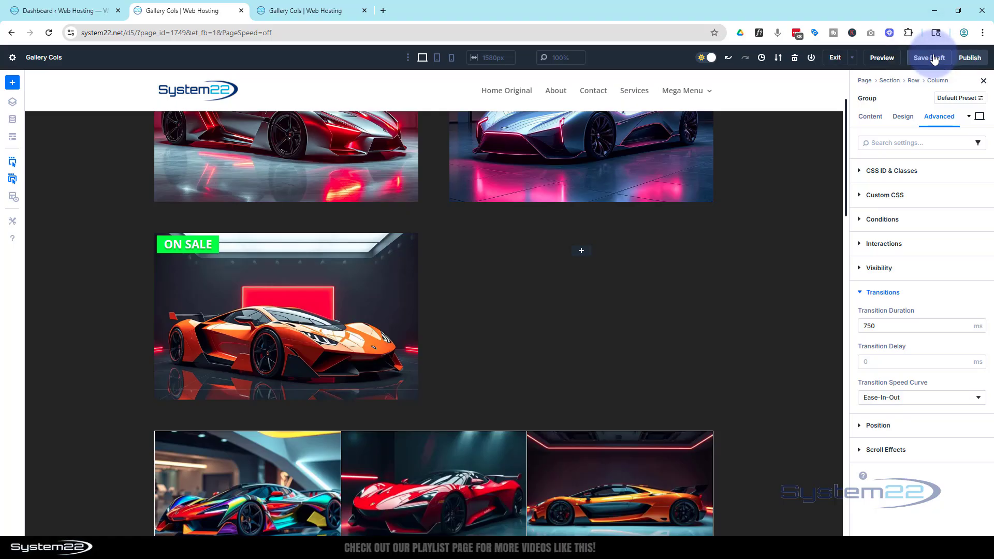
click(882, 58)
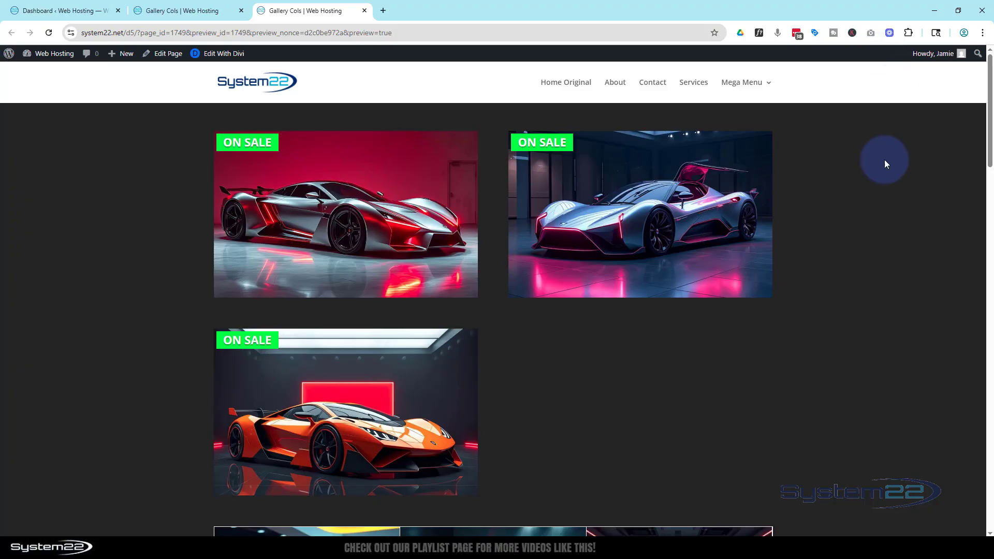
scroll(752, 366, down, 2)
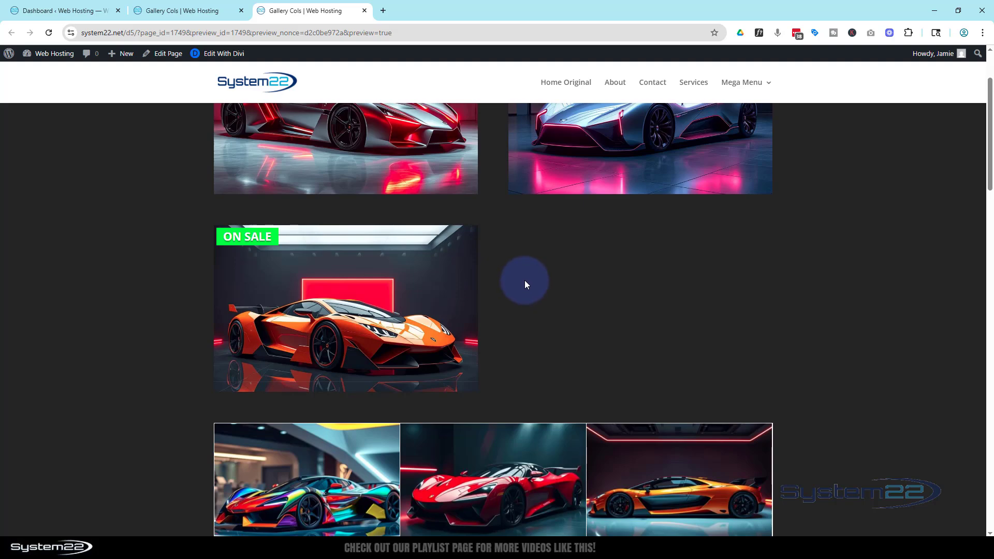
mouse_move(450, 306)
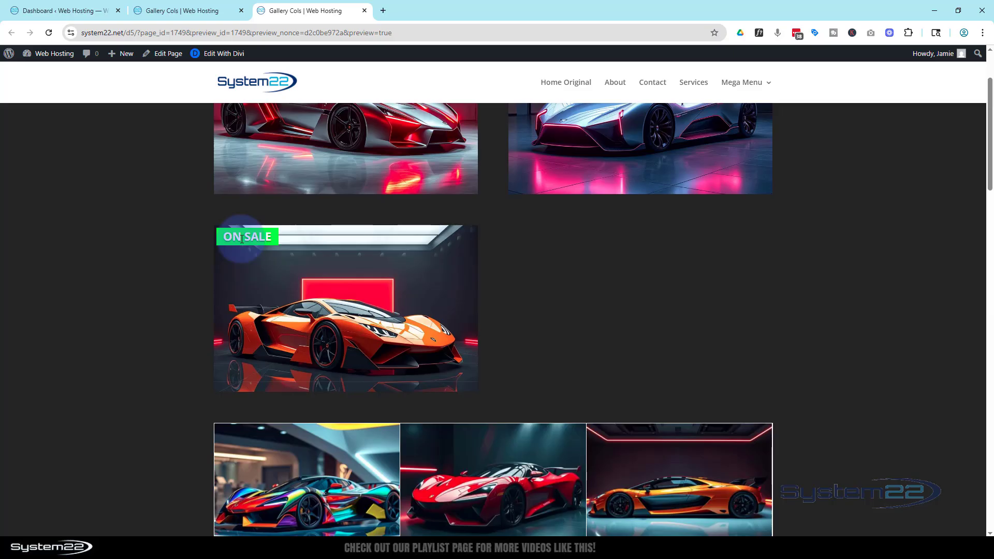
mouse_move(243, 284)
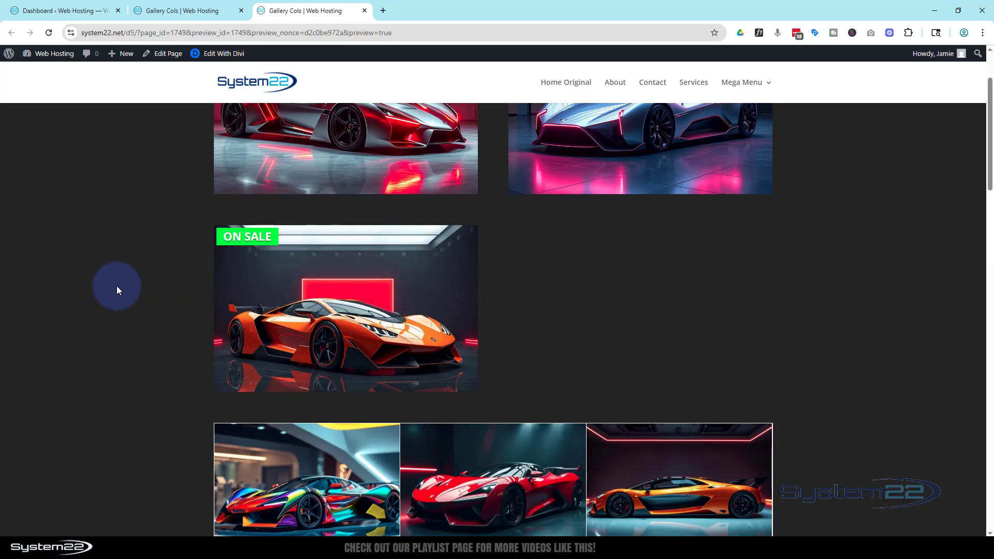
mouse_move(254, 306)
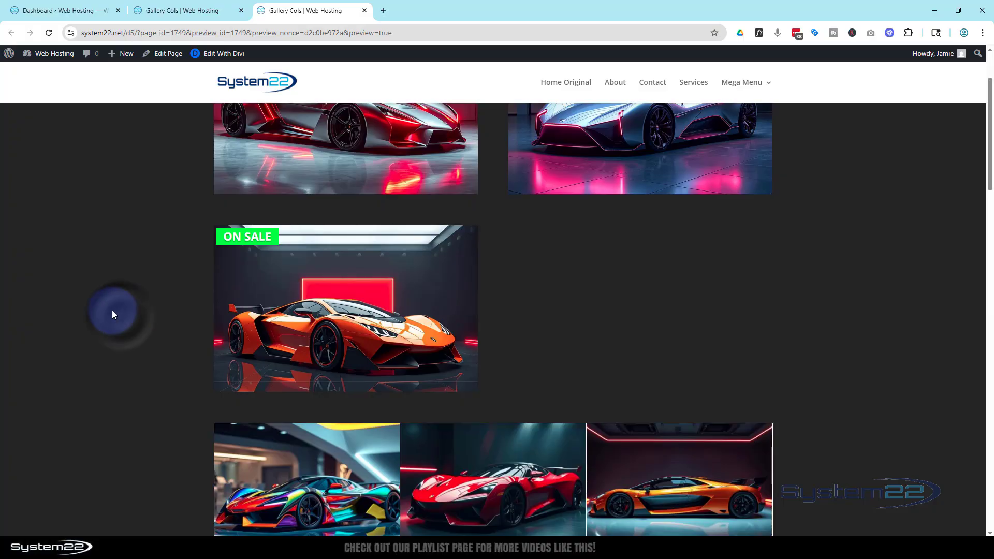
Return to the builder's wireframe view and copy the second row's offer group and ON SALE text module into its empty second column.
click(178, 14)
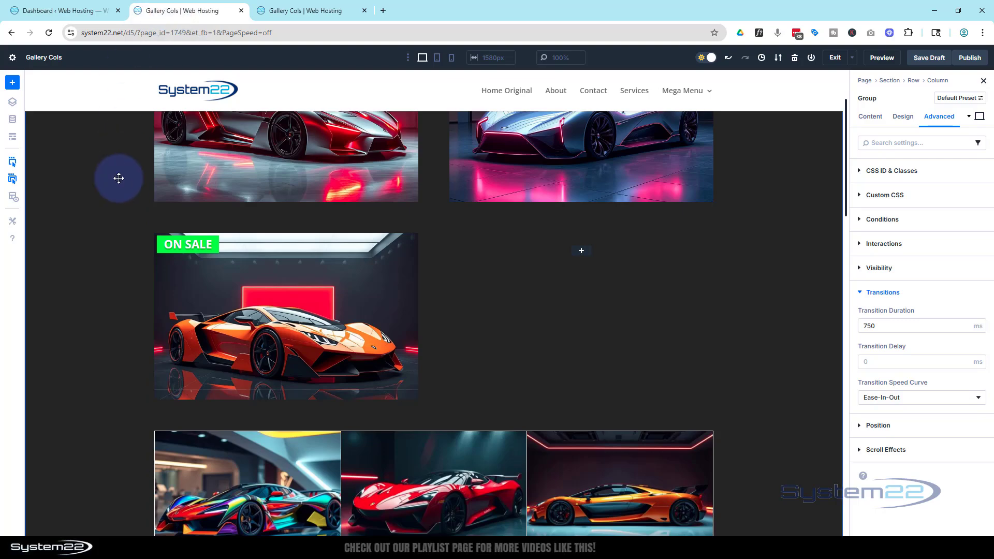
click(13, 137)
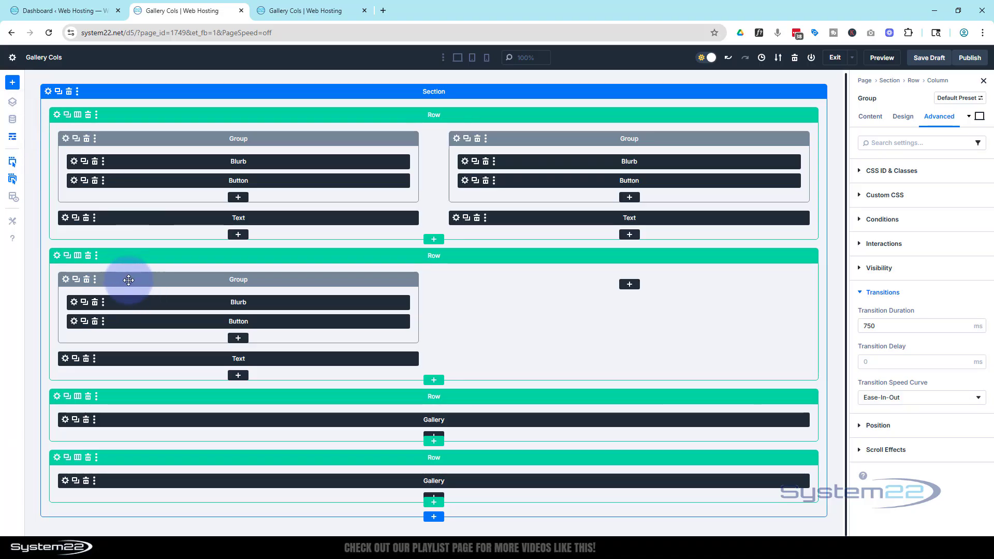
click(76, 279)
drag(140, 277, 542, 279)
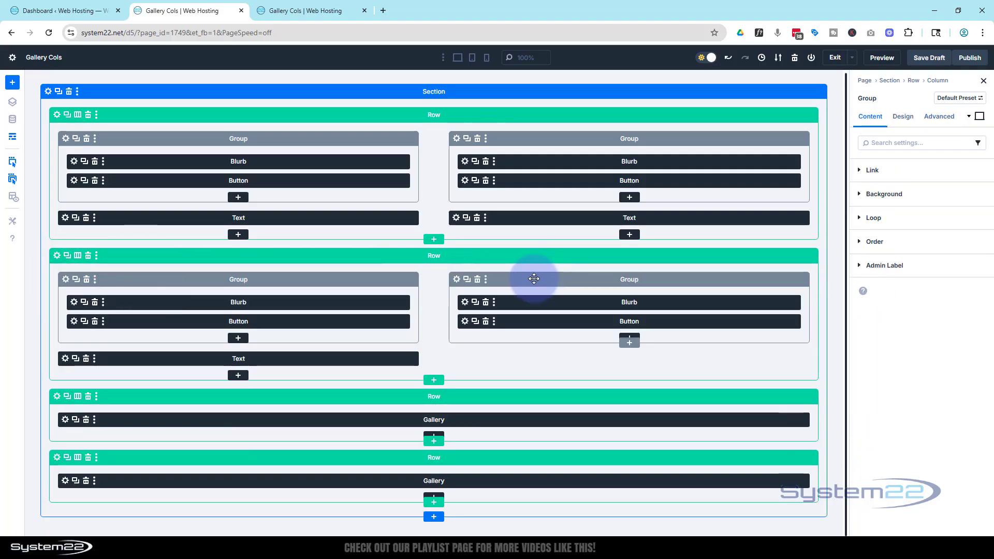
click(76, 358)
drag(107, 358, 504, 366)
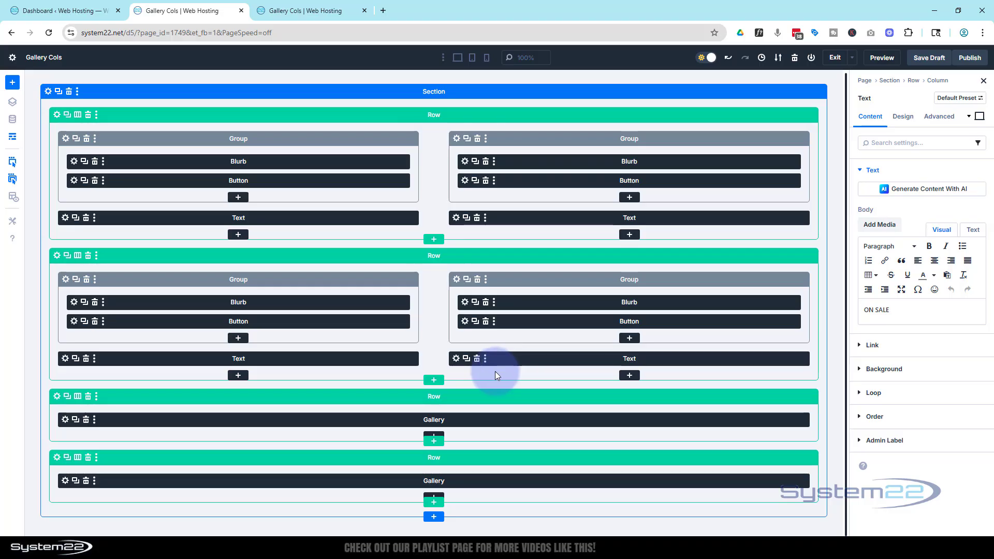
Set the red car on a dark background from the media library as the background image of the second row's second column.
click(57, 256)
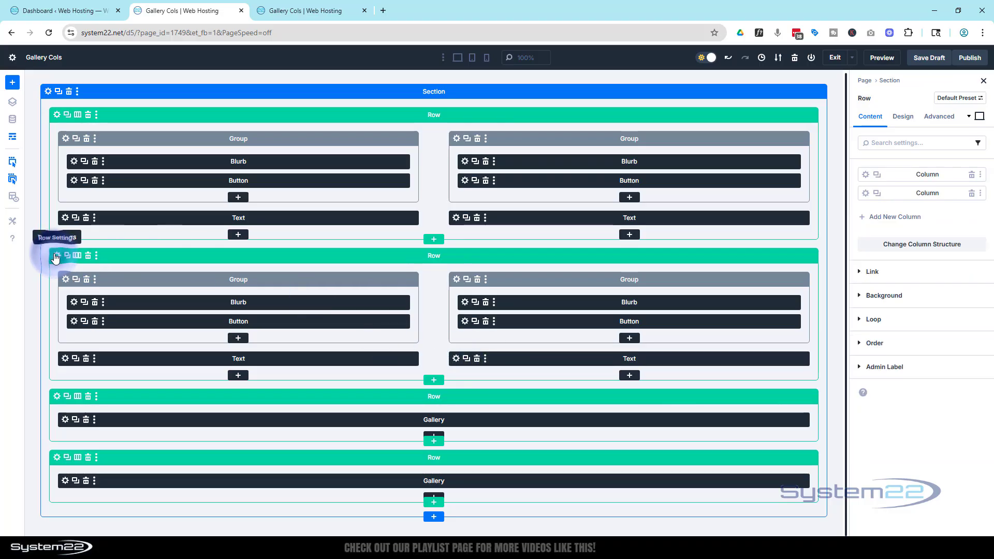
click(866, 193)
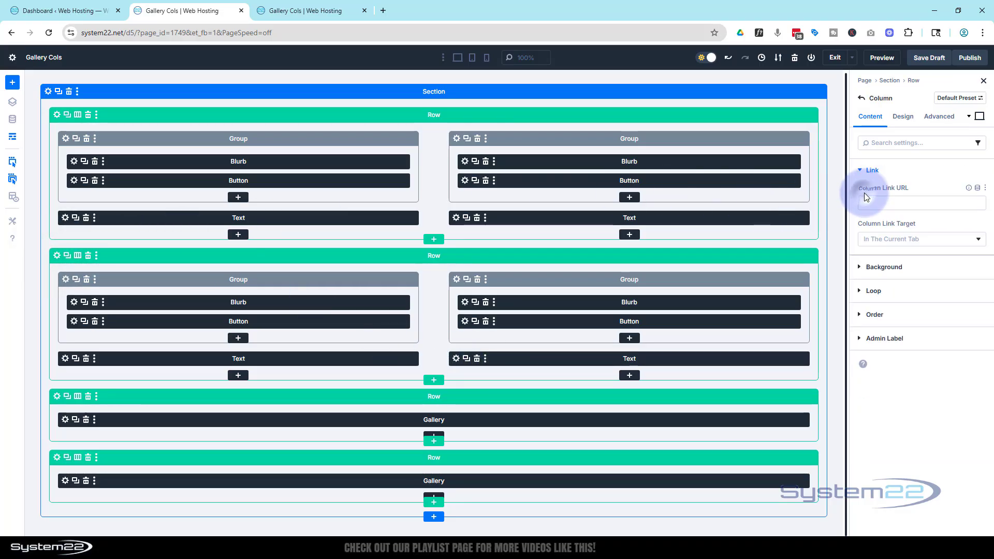
click(901, 274)
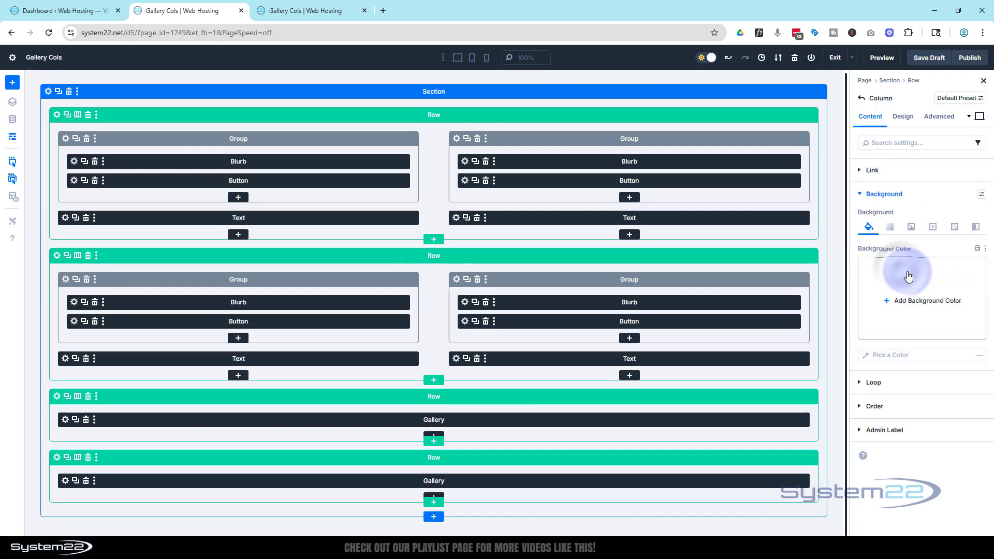
click(911, 228)
click(910, 300)
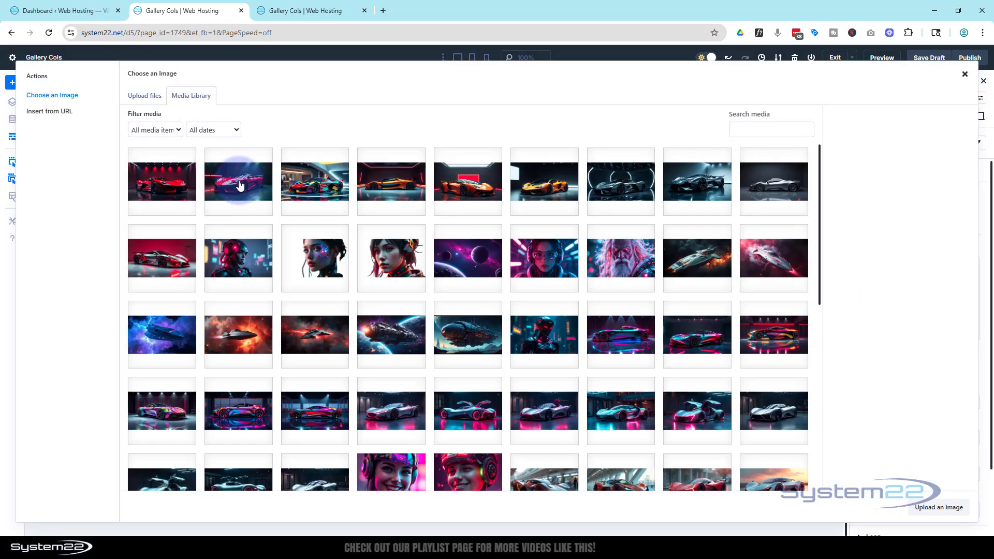
click(240, 185)
click(938, 507)
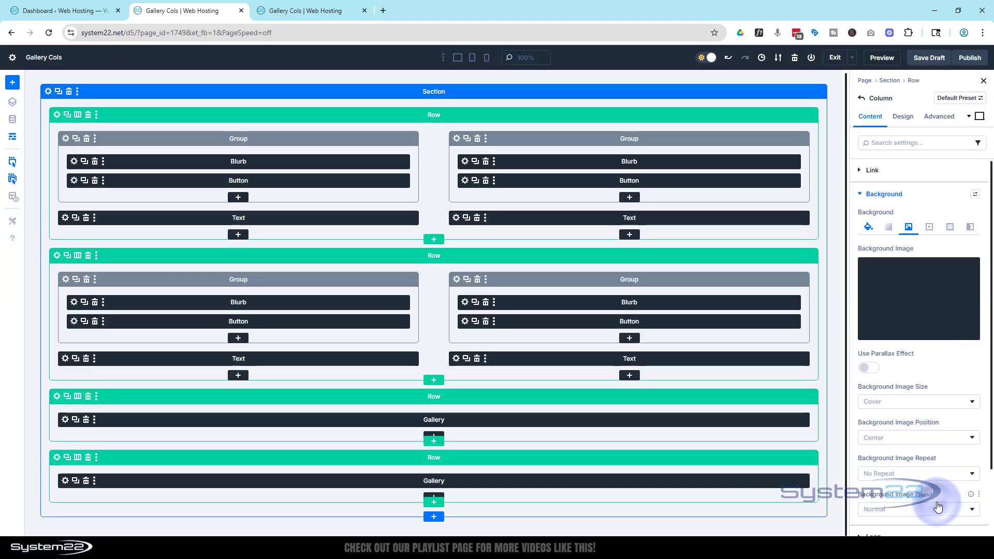
Leave the wireframe view, check the four car blocks on the page and save the draft.
click(13, 139)
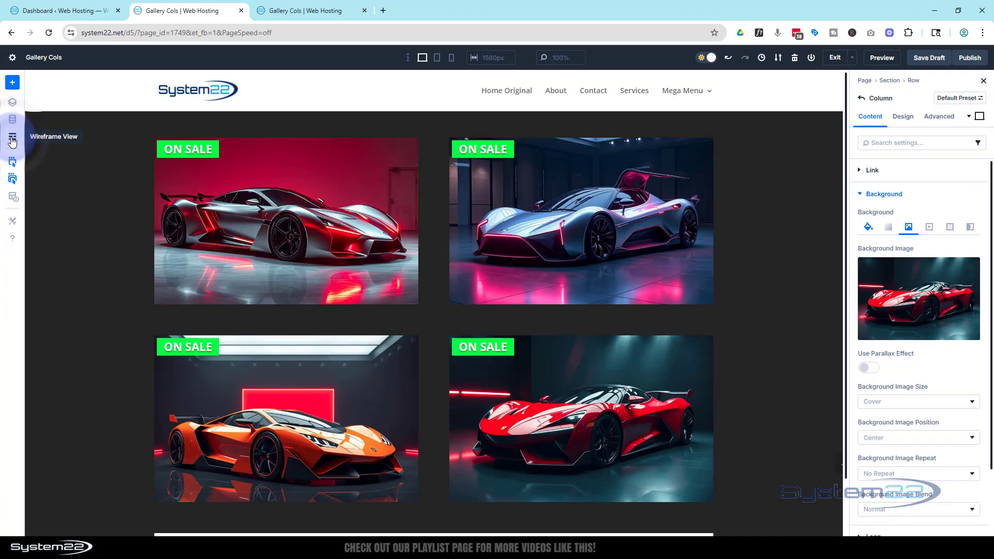
scroll(770, 352, down, 2)
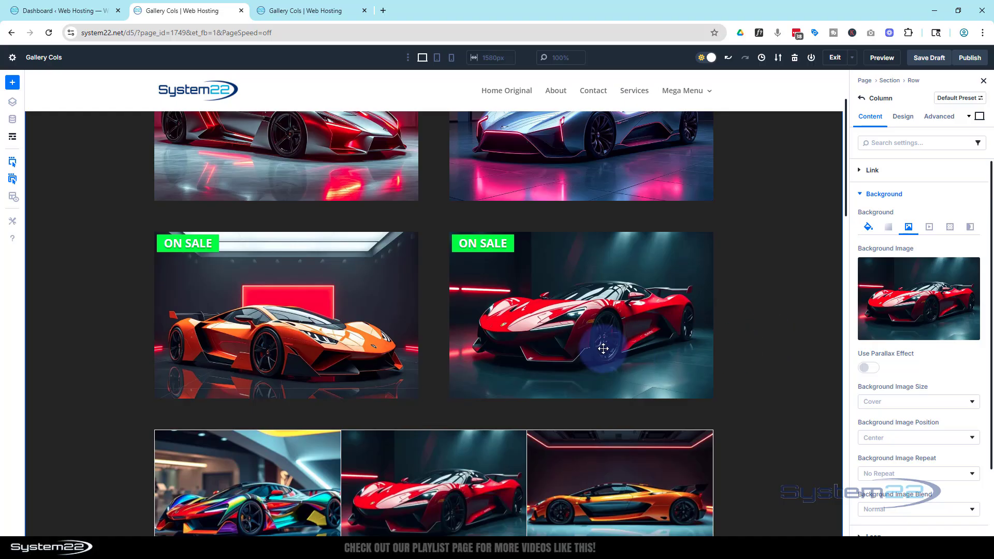
scroll(725, 359, up, 2)
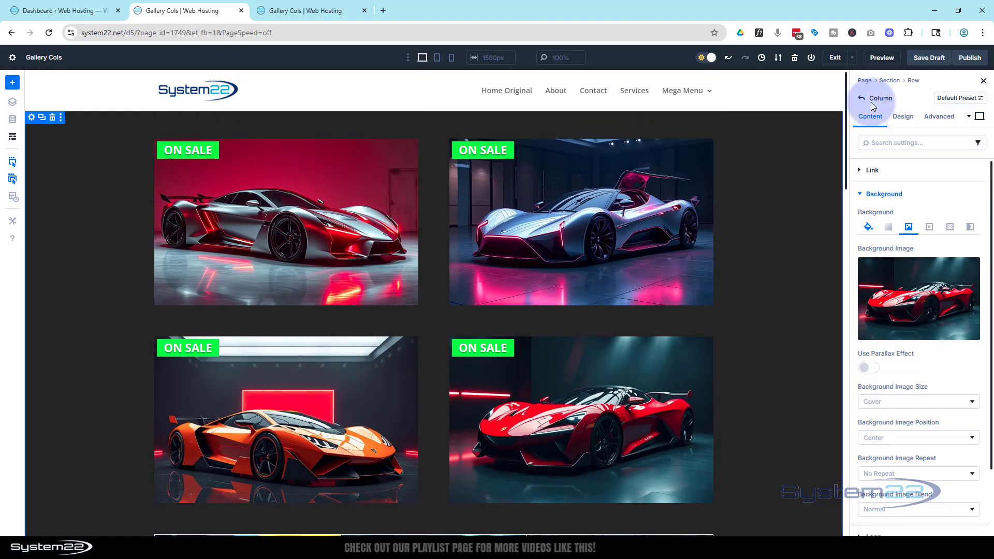
click(929, 60)
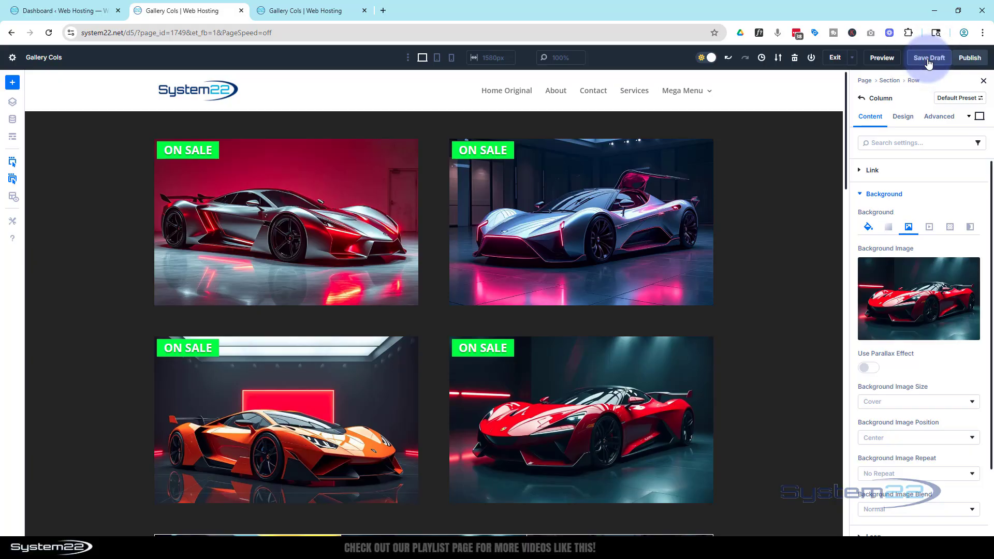
Preview the page and test the hover effect on all four car offer blocks.
click(878, 60)
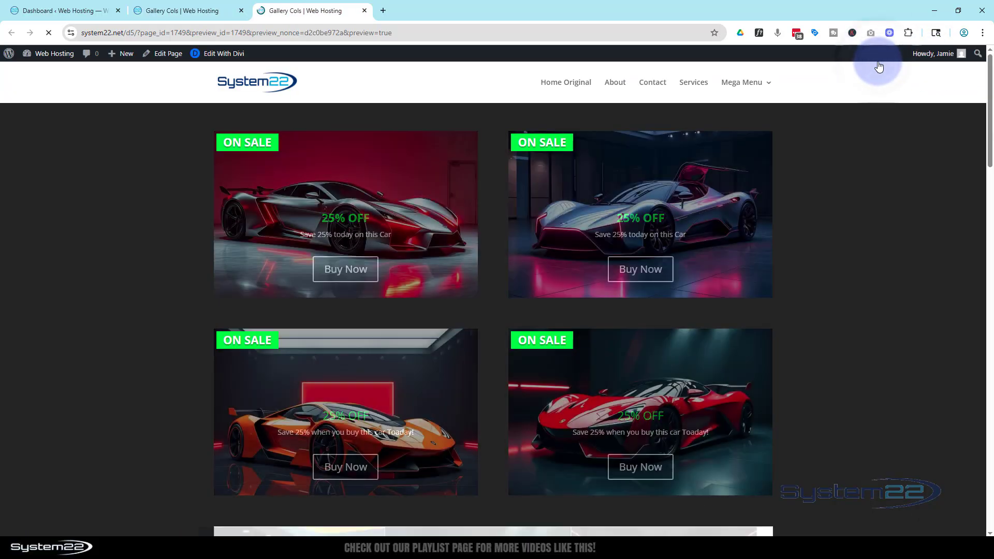
scroll(825, 315, down, 2)
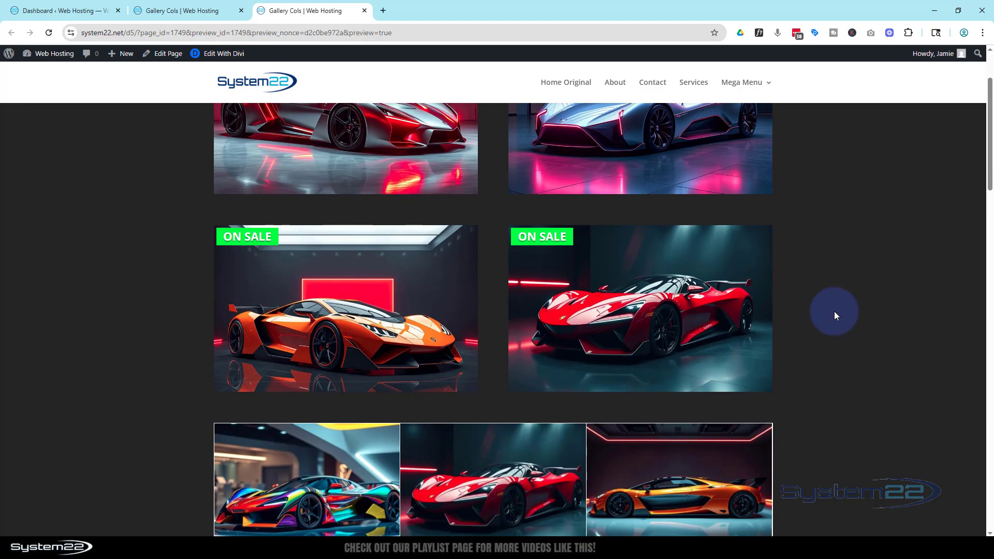
mouse_move(720, 324)
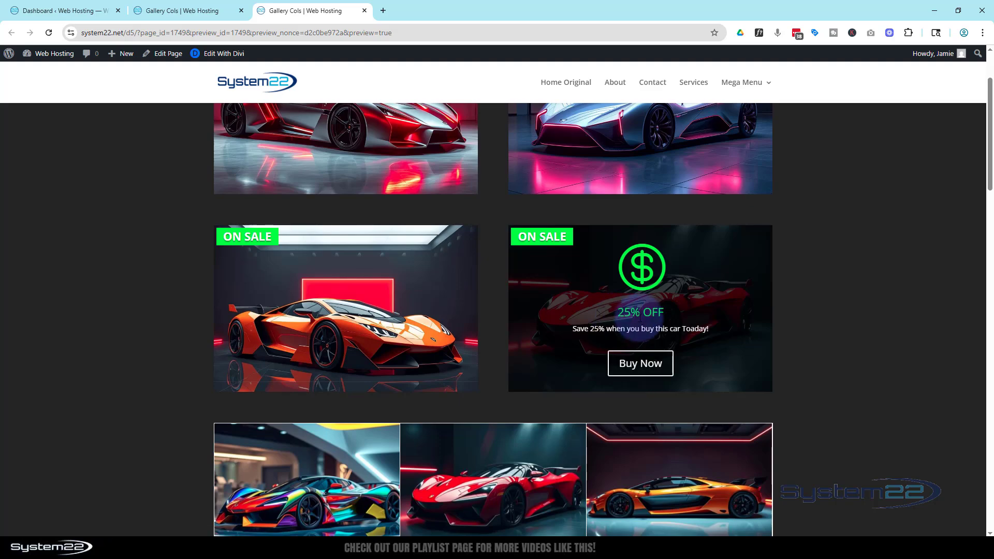
mouse_move(367, 313)
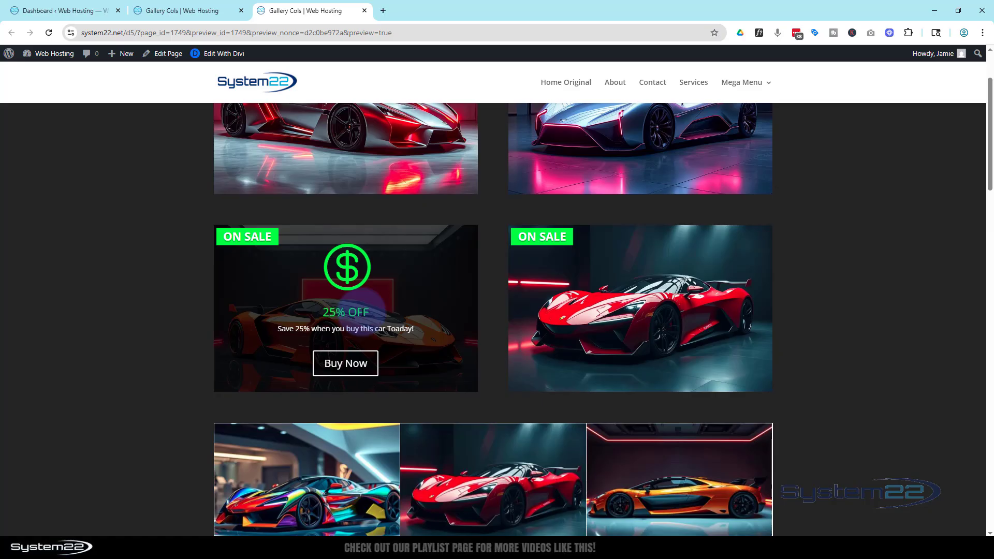
scroll(107, 415, up, 2)
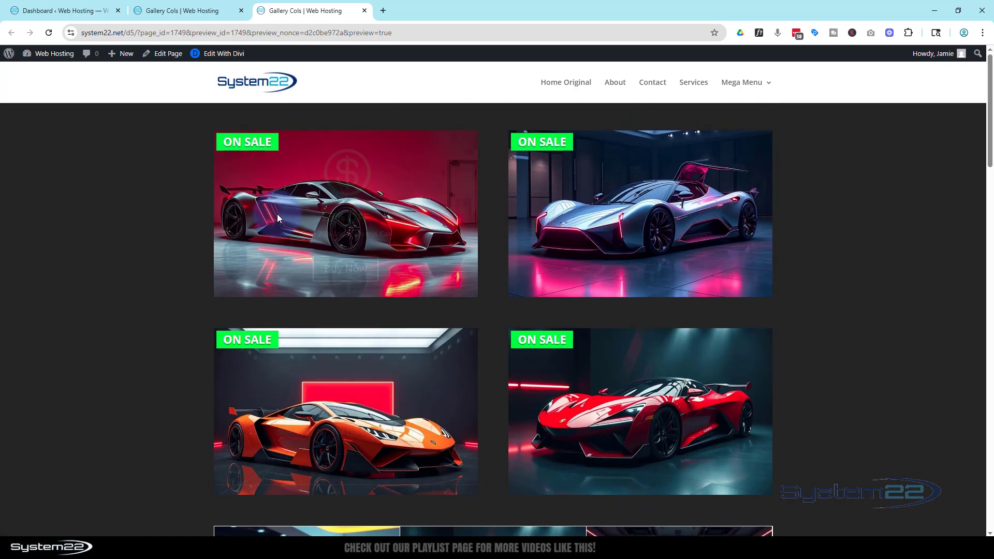
mouse_move(688, 194)
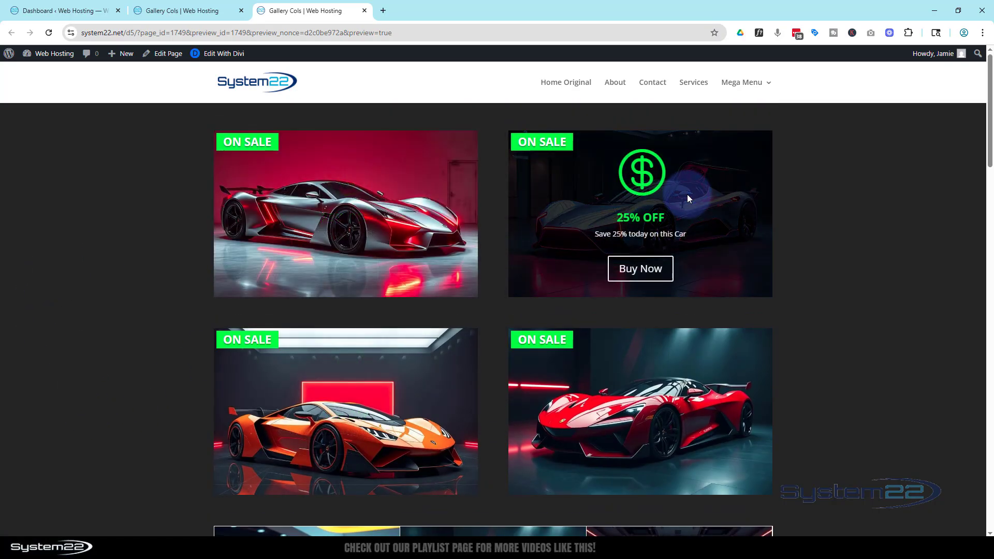
mouse_move(729, 374)
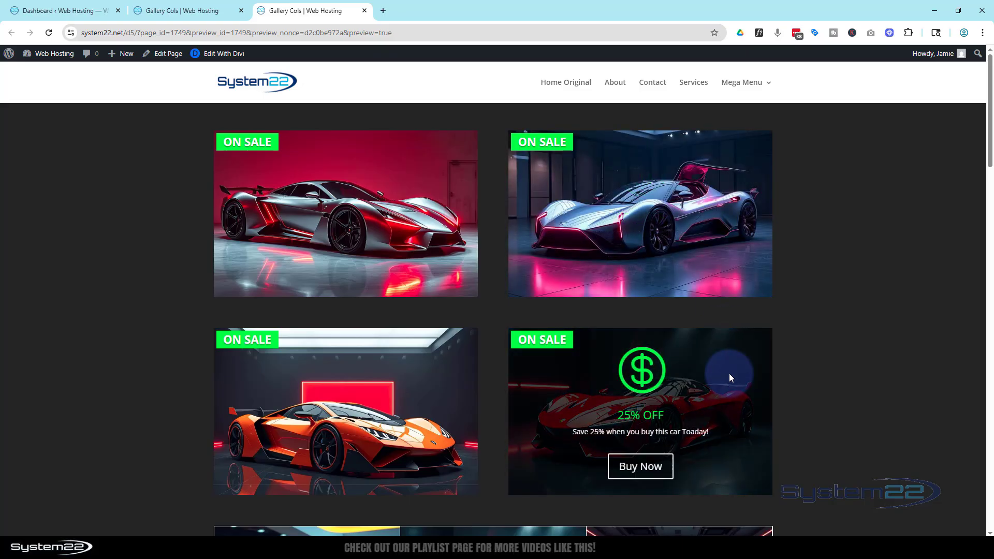
mouse_move(434, 393)
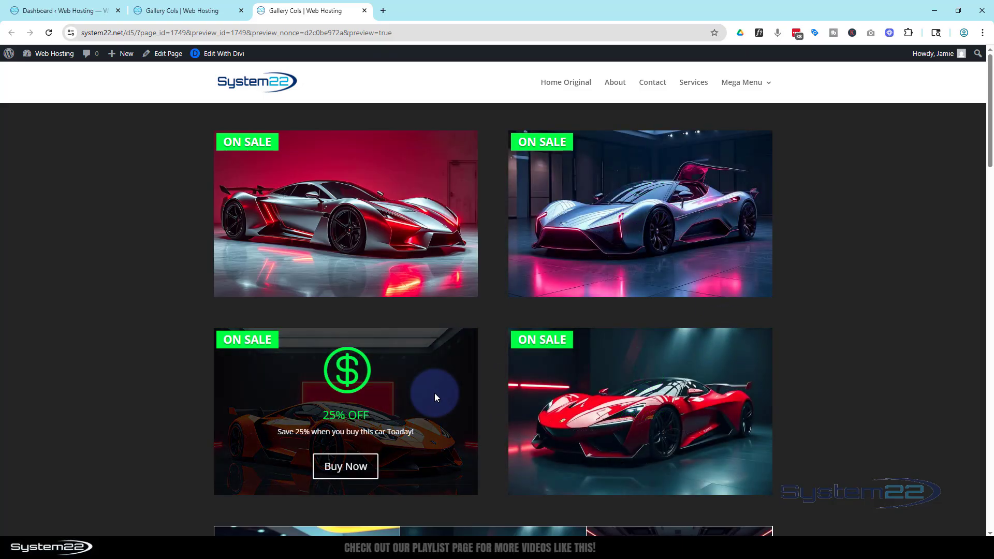
mouse_move(403, 262)
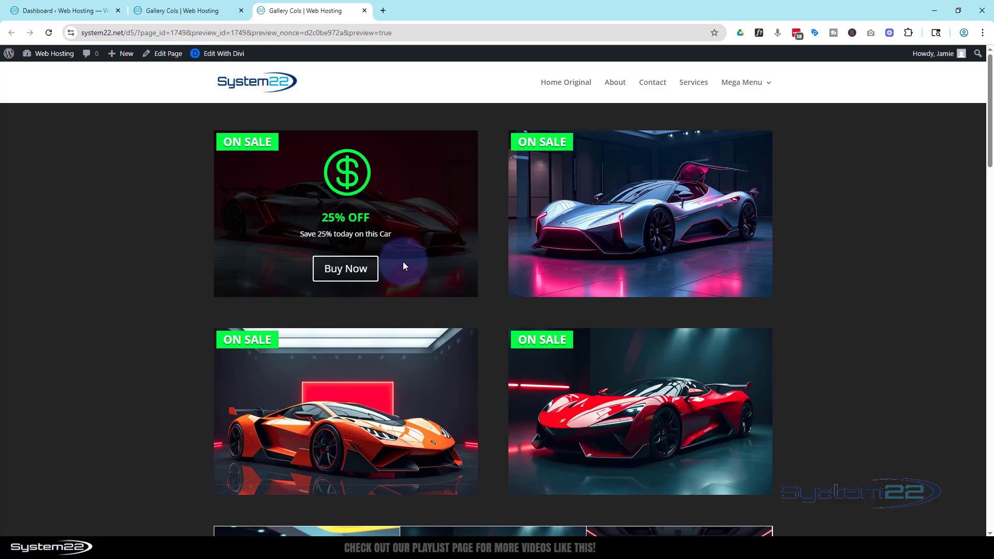
mouse_move(568, 262)
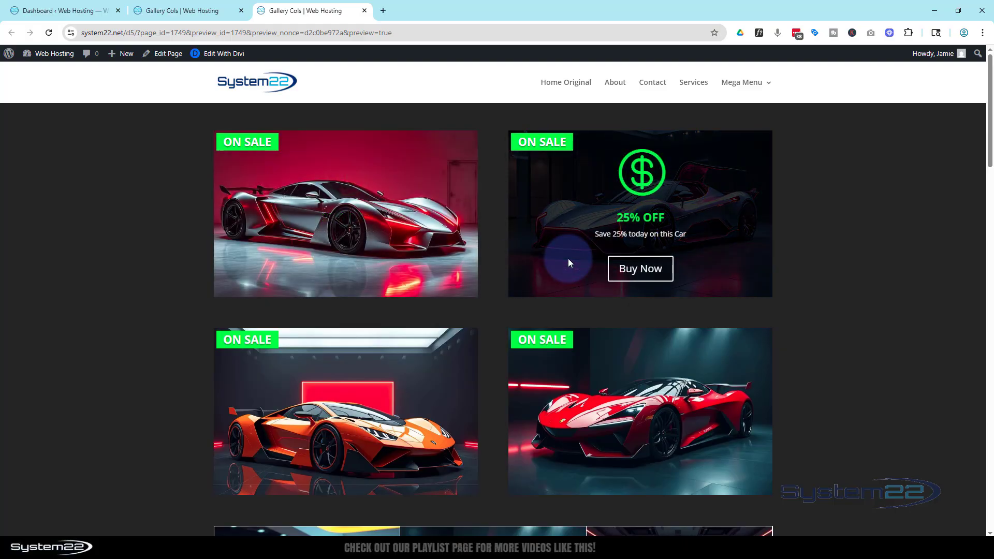
Open the browser's developer tools in iPad Air device emulation and test the offer overlay on each of the four car blocks.
key(ctrl+shift+i)
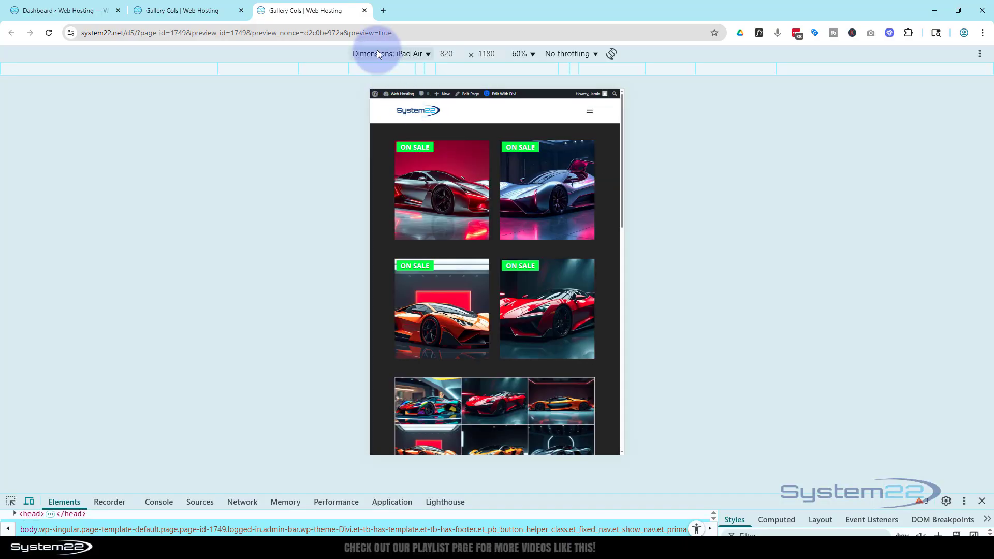
click(447, 177)
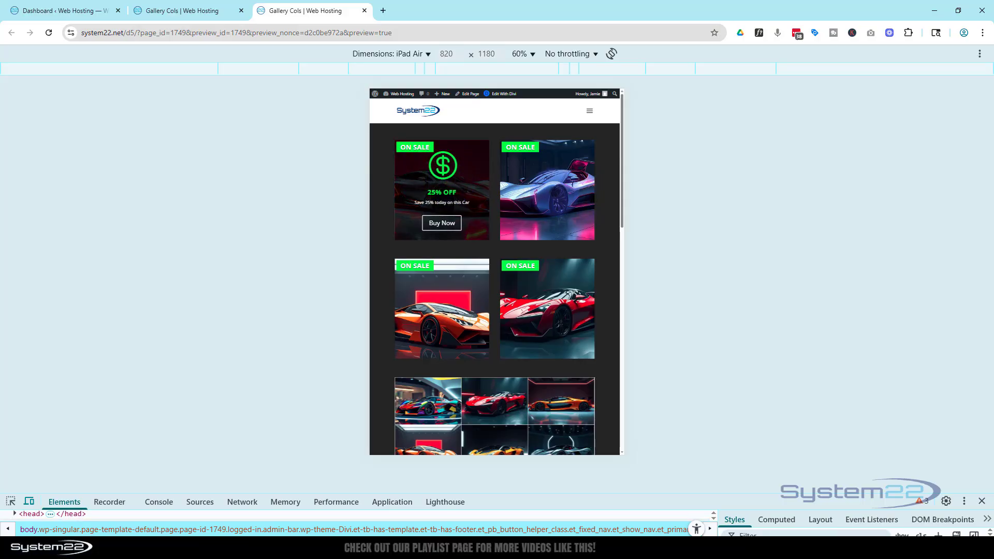
click(549, 197)
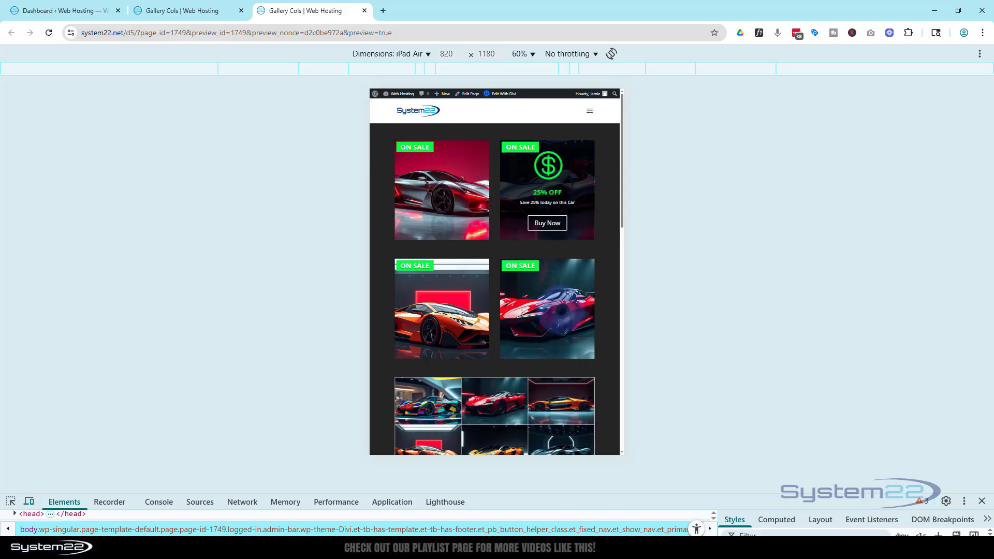
click(560, 309)
click(443, 303)
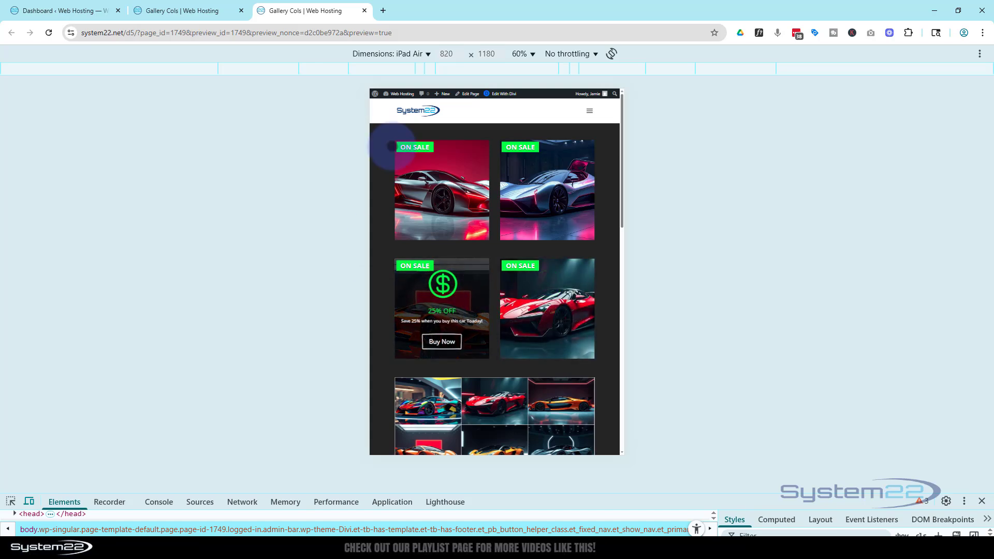
Emulate an iPhone 12 Pro, test the offer overlays on the first two car blocks, and close the developer tools.
click(374, 54)
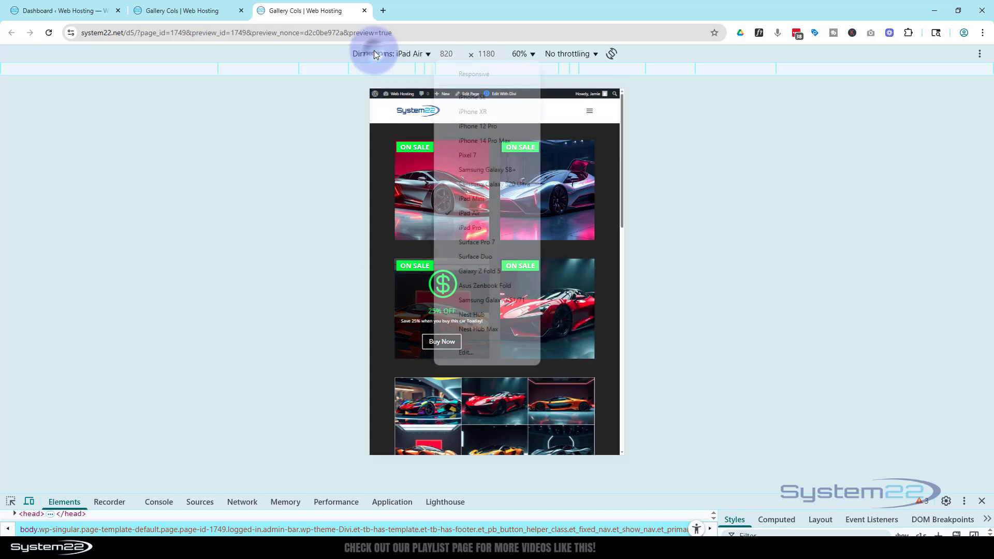
click(463, 126)
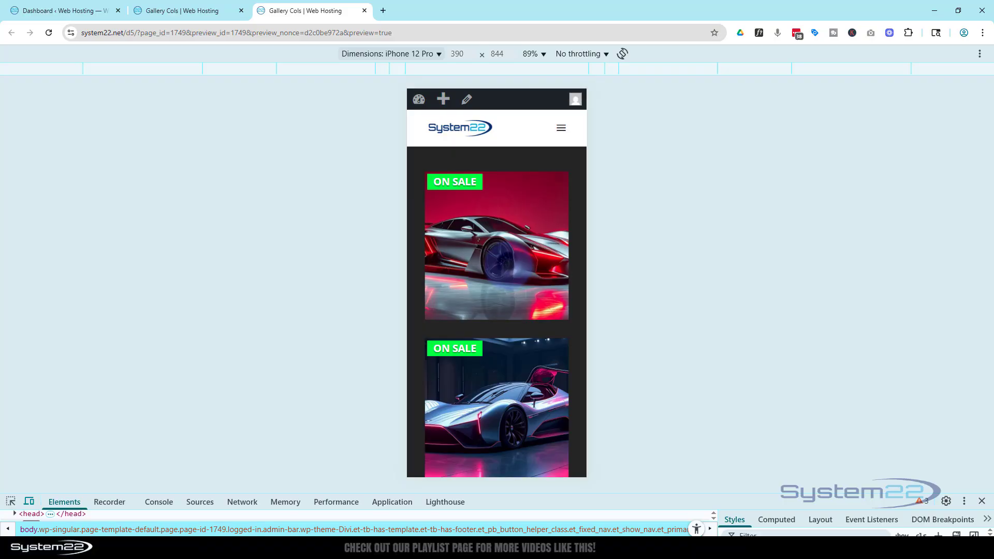
click(446, 302)
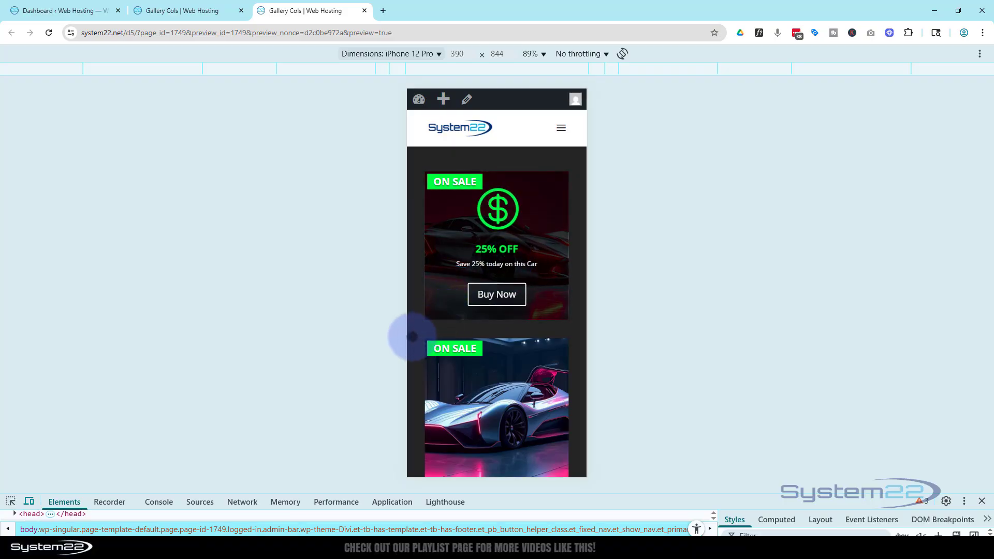
click(413, 337)
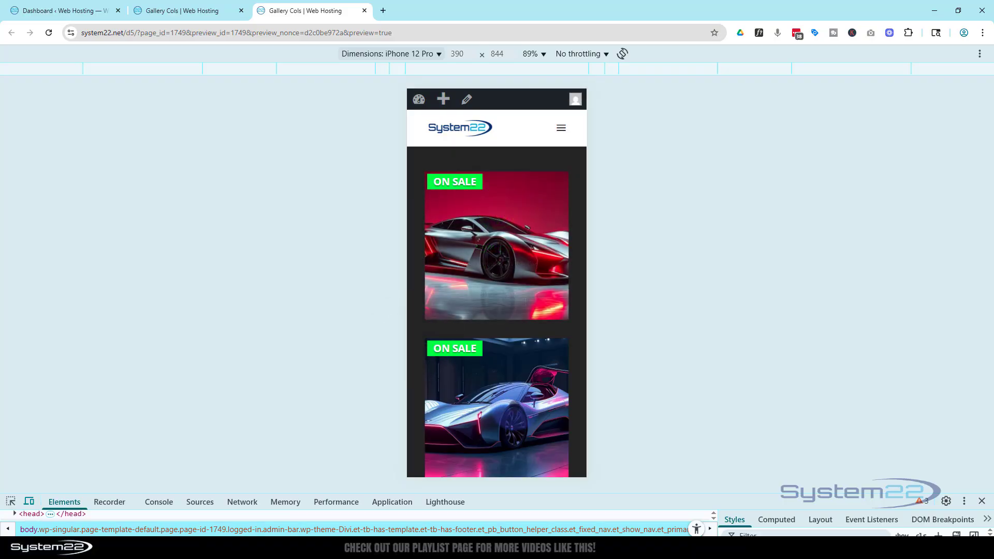
click(513, 409)
click(447, 304)
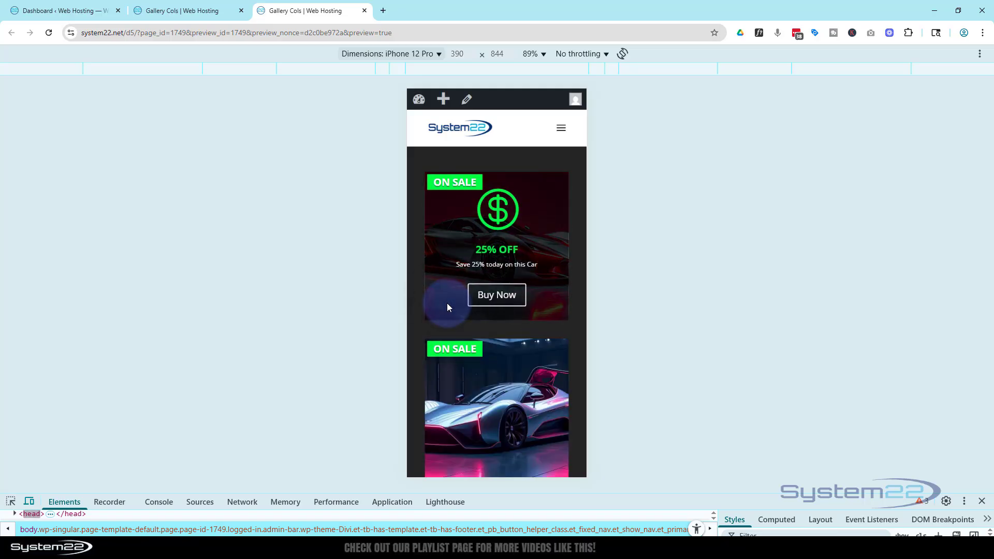
click(983, 502)
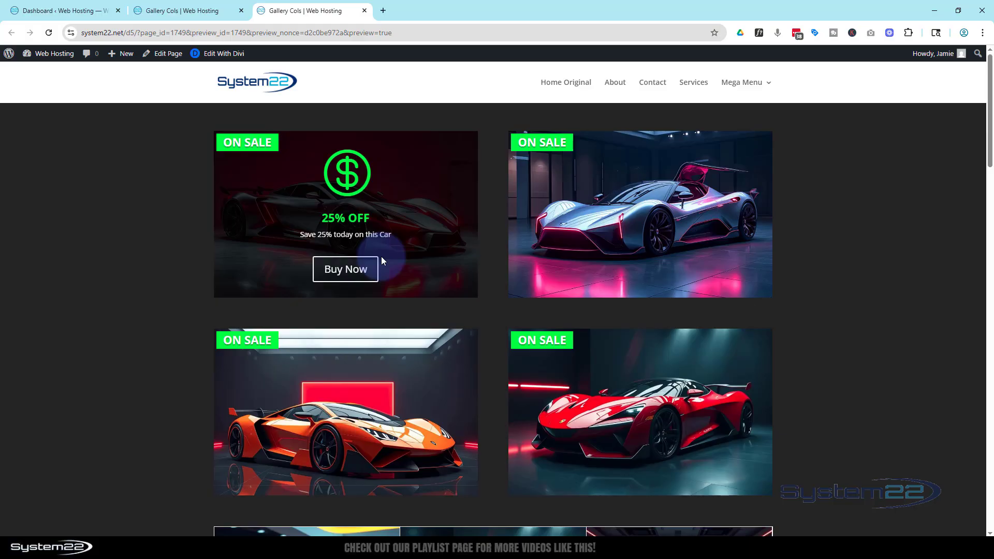
Recheck the hover overlays of the four car blocks in the desktop-width preview.
mouse_move(553, 243)
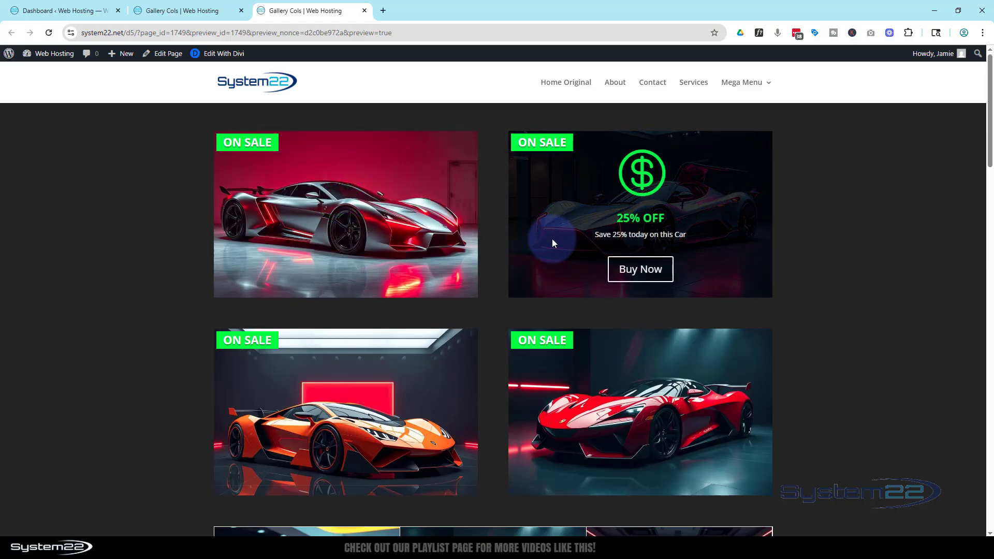
mouse_move(435, 246)
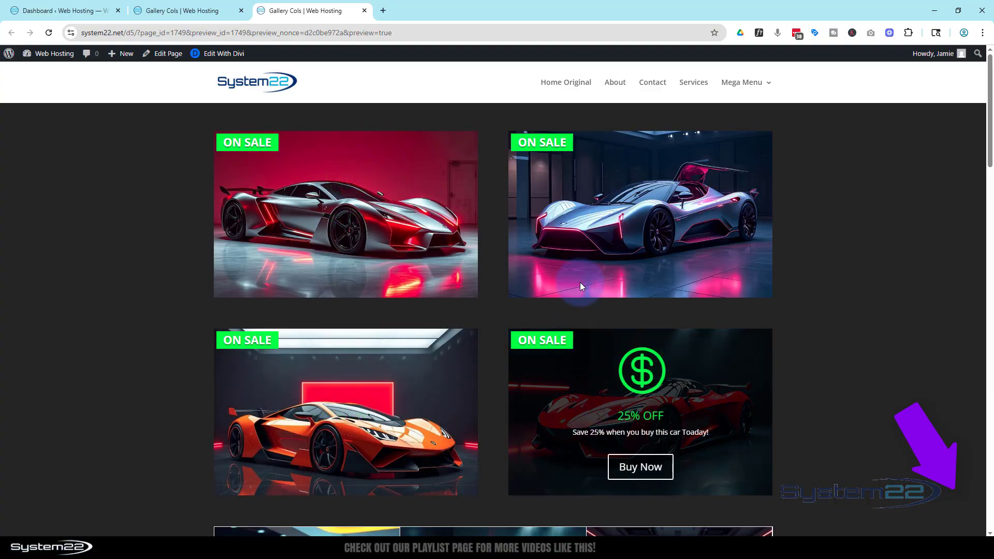
mouse_move(580, 269)
mouse_move(427, 275)
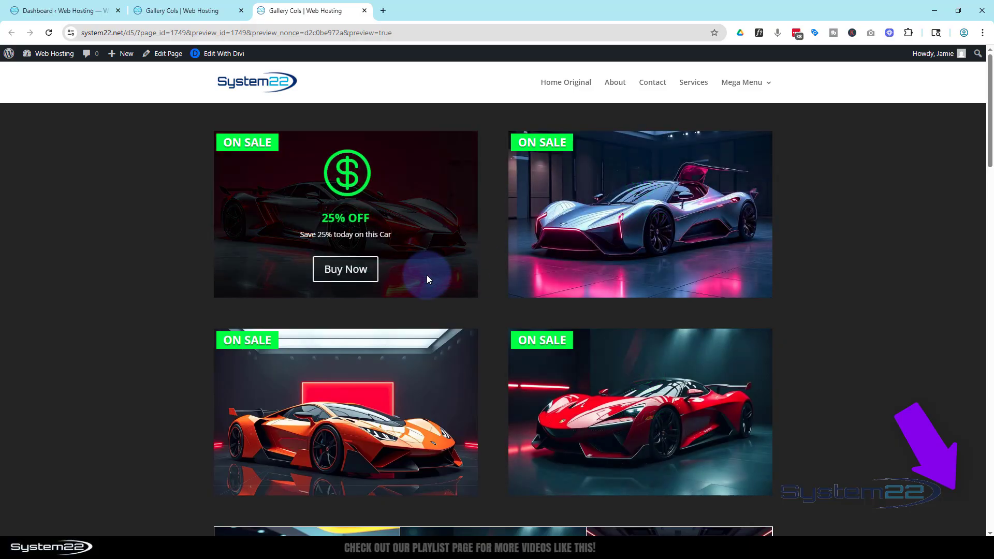
mouse_move(431, 387)
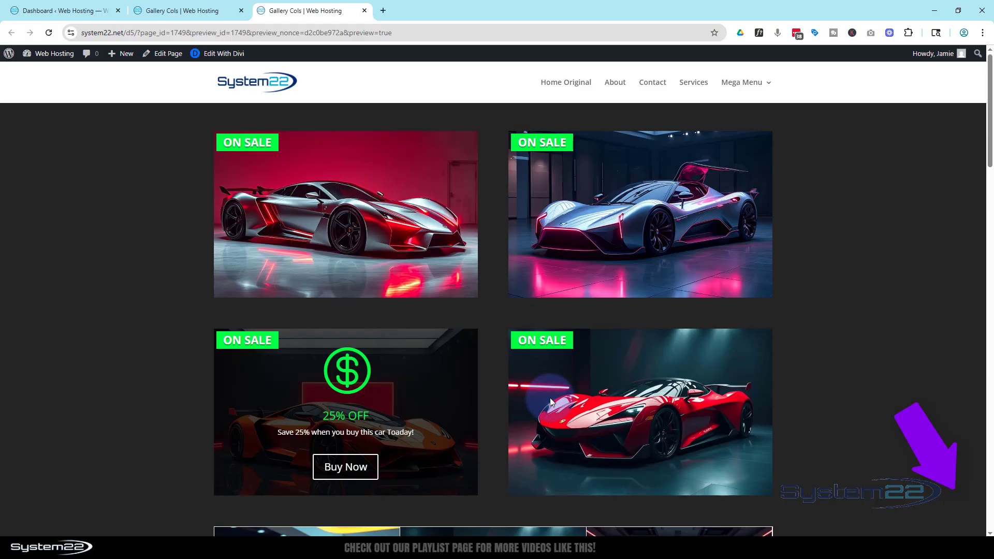
mouse_move(582, 402)
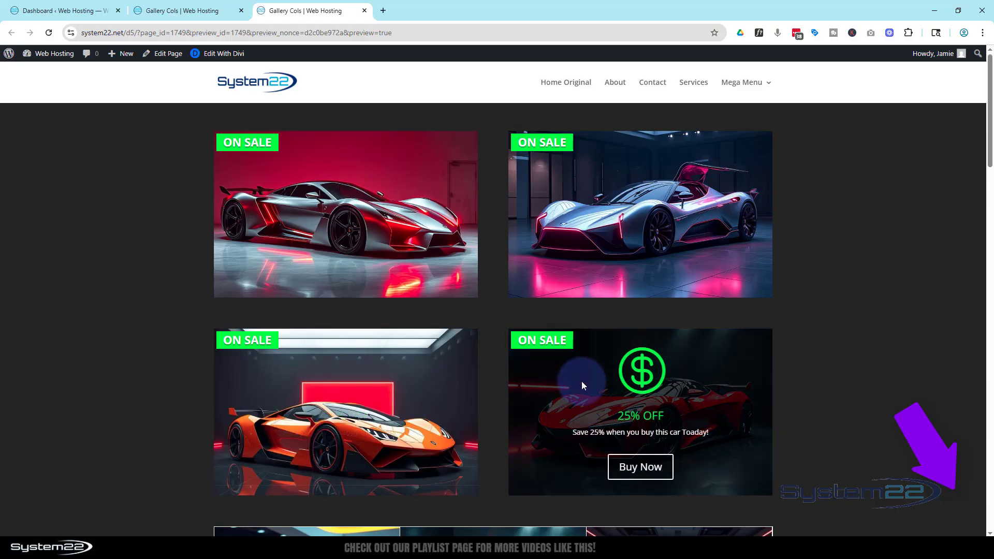